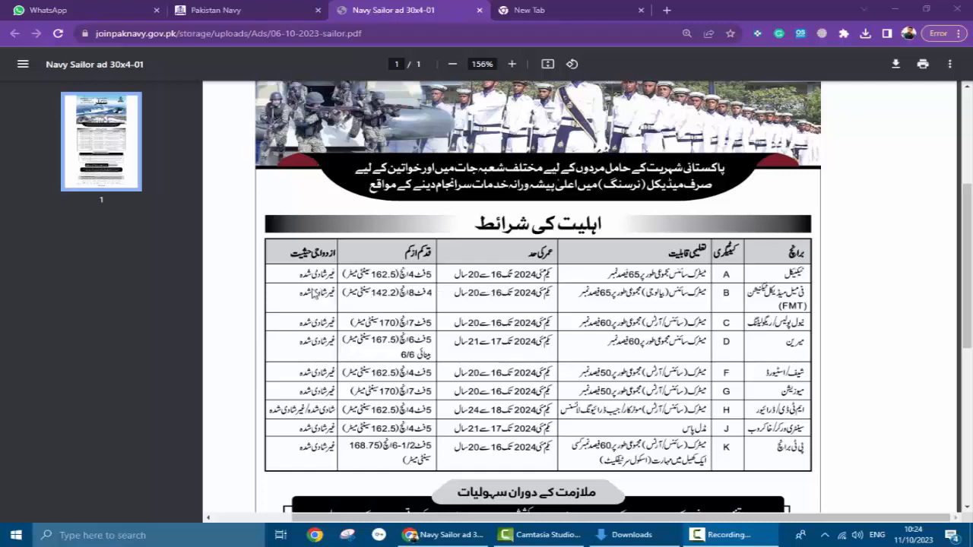
- Search Google for 'join pak navy', close the old Pakistan Navy tab, and open the first result
scroll(807, 306, down, 3)
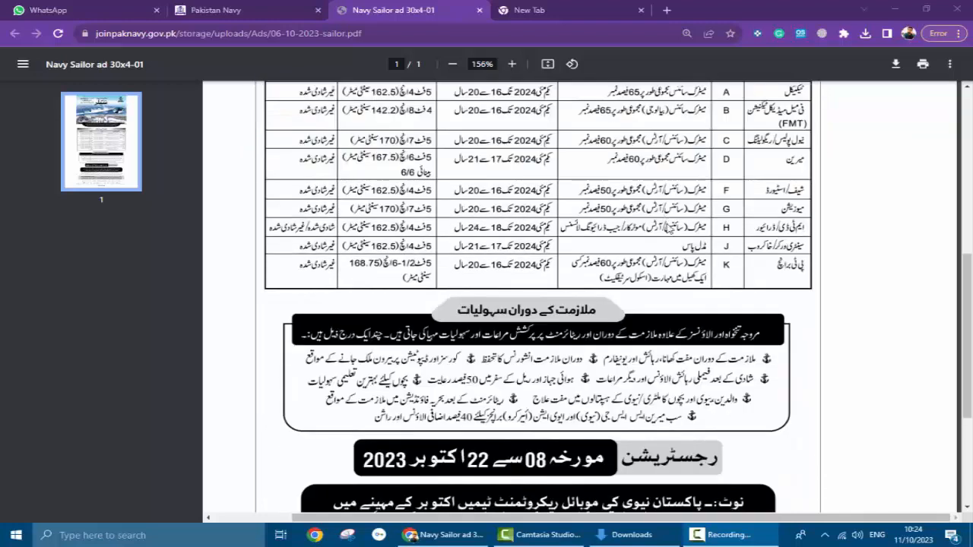
scroll(672, 228, down, 2)
scroll(675, 231, up, 1)
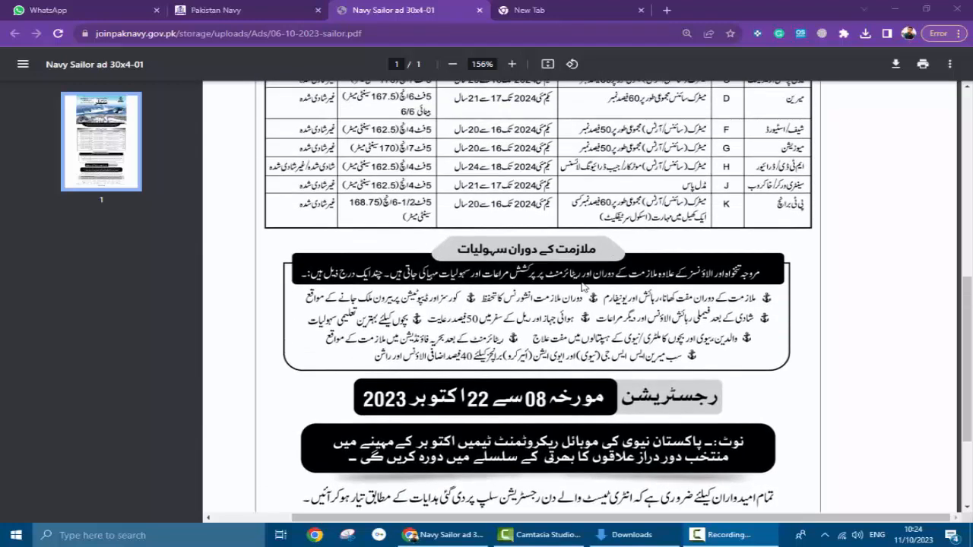
scroll(584, 288, down, 3)
scroll(619, 300, up, 5)
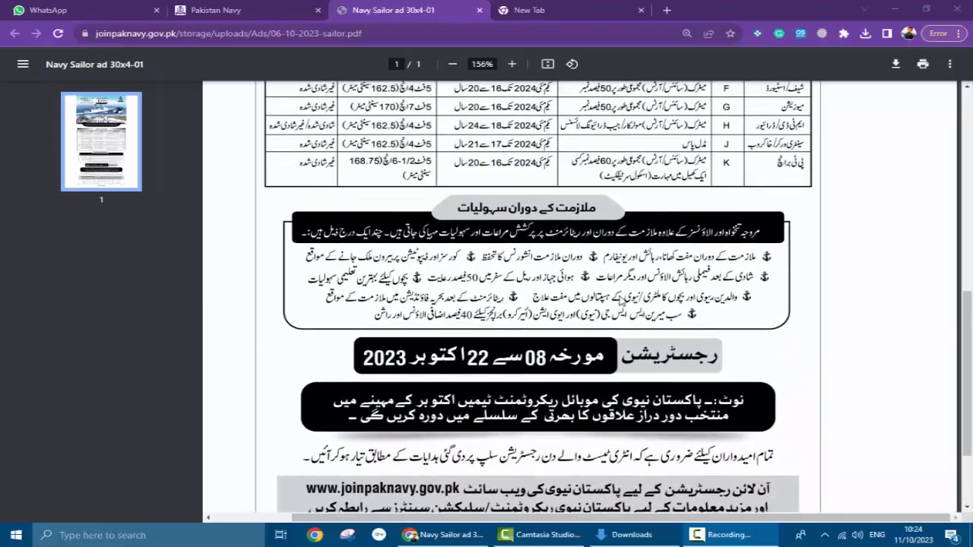
scroll(624, 300, up, 2)
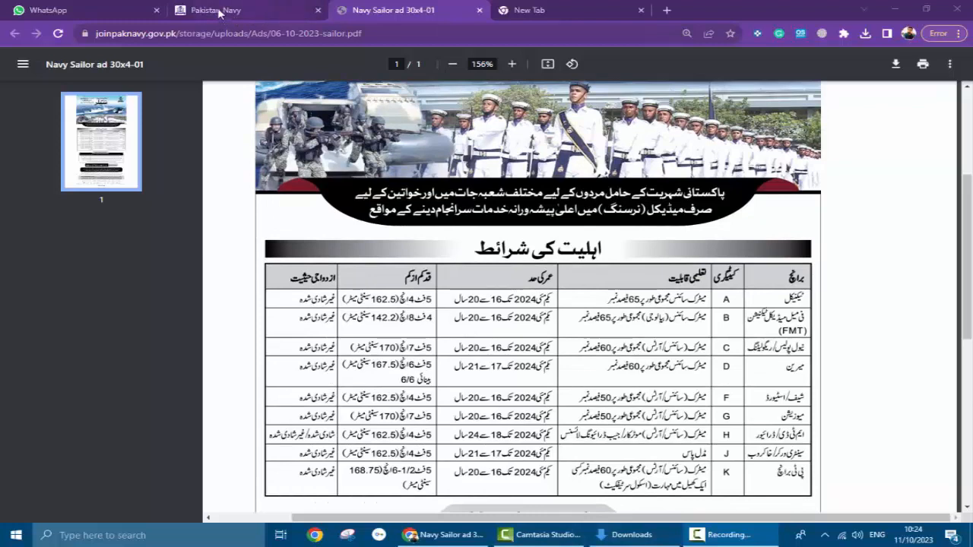
click(566, 10)
click(494, 258)
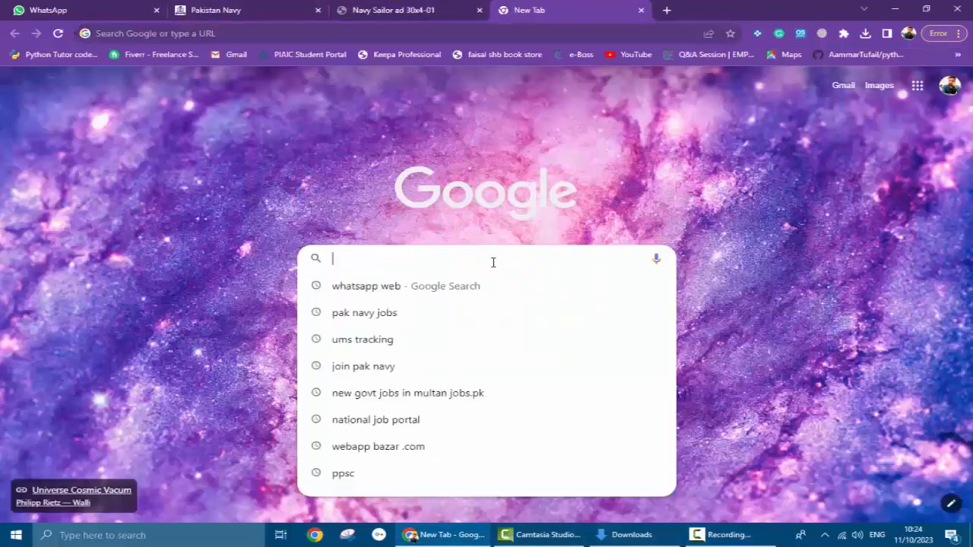
text(join pa)
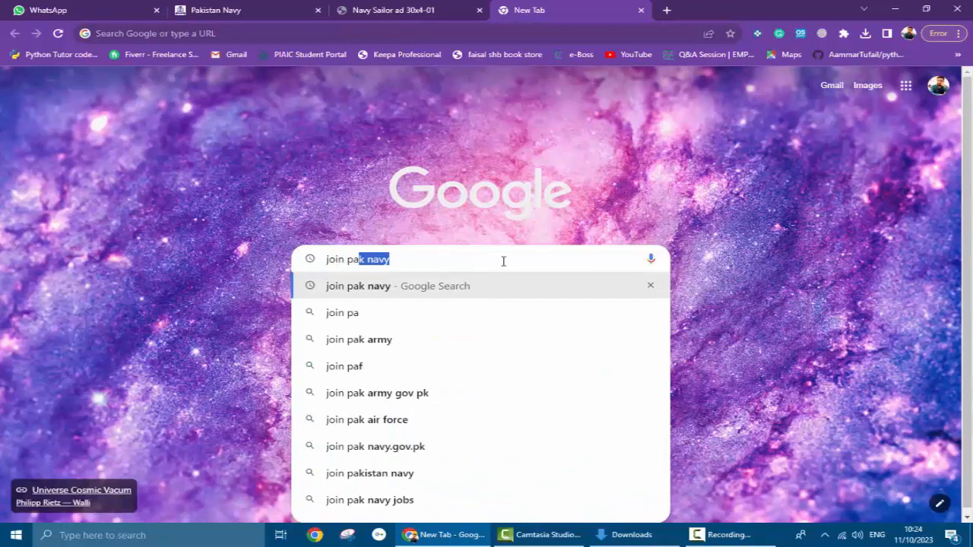
key(Return)
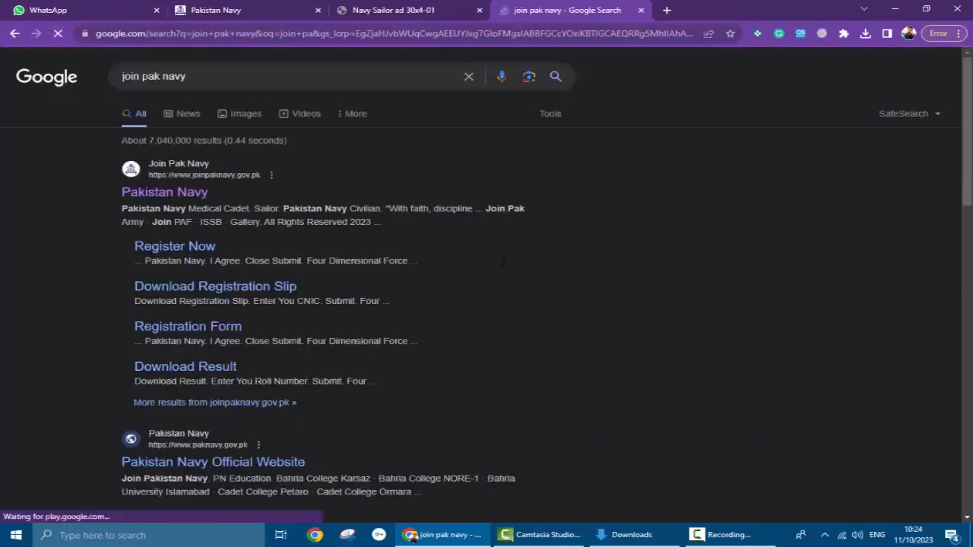
click(318, 10)
click(144, 200)
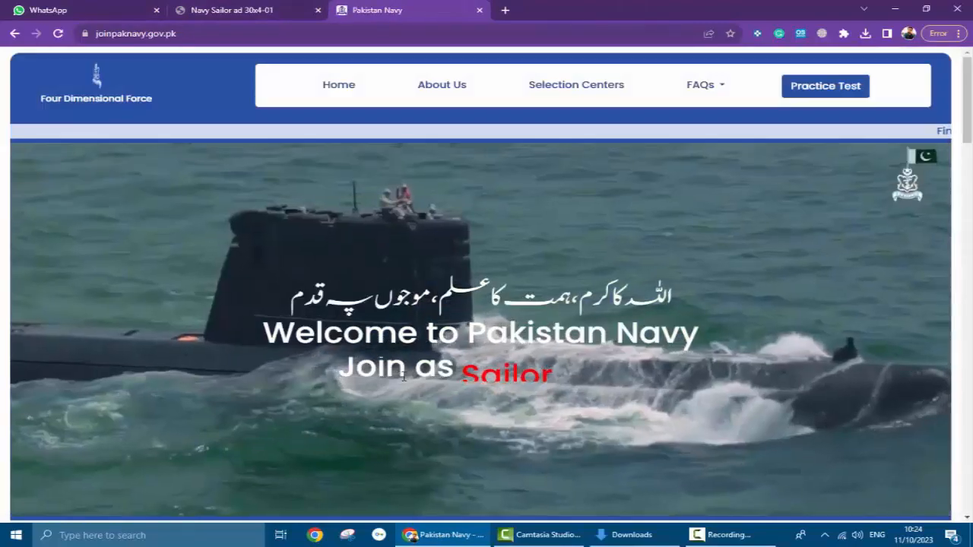
- View the Sailors advertisement PDF from the Careers section
scroll(489, 320, down, 2)
scroll(428, 280, down, 3)
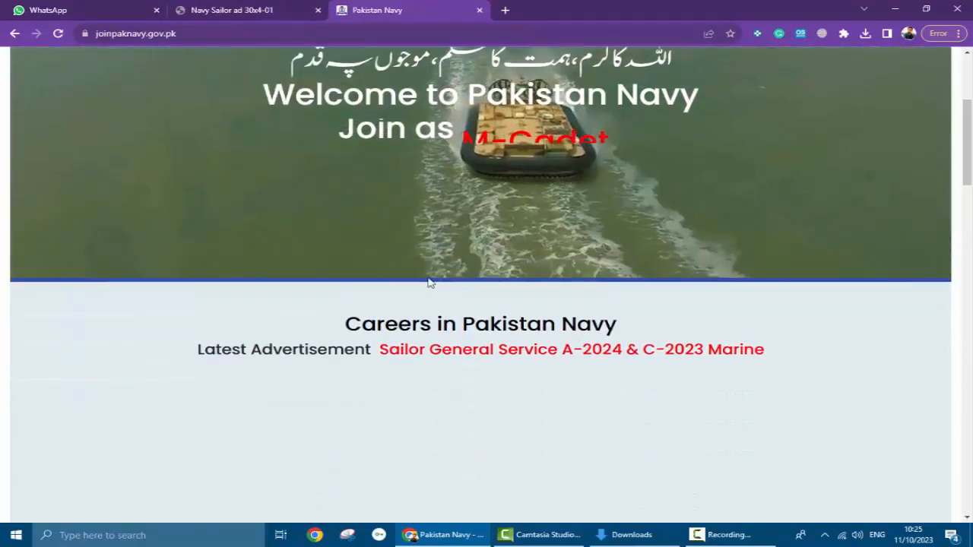
mouse_move(414, 287)
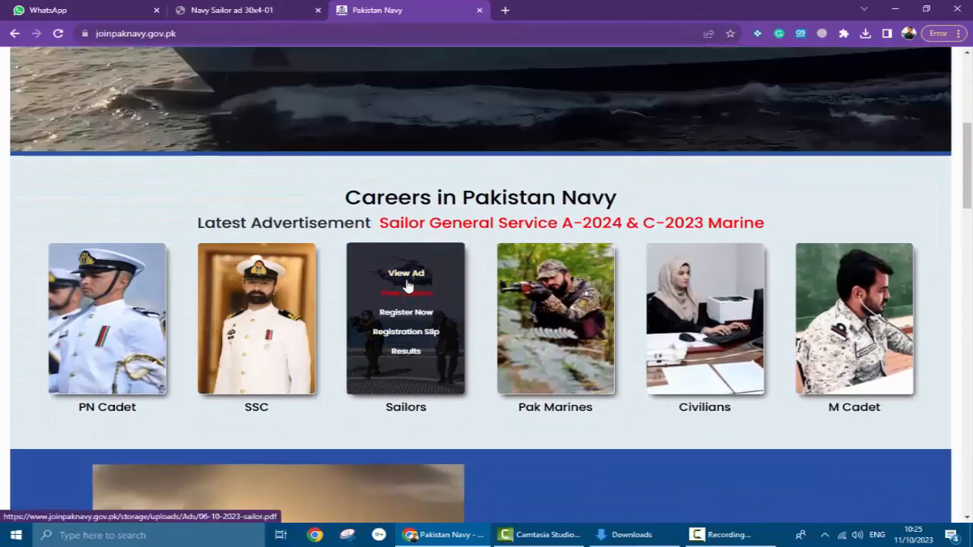
click(404, 277)
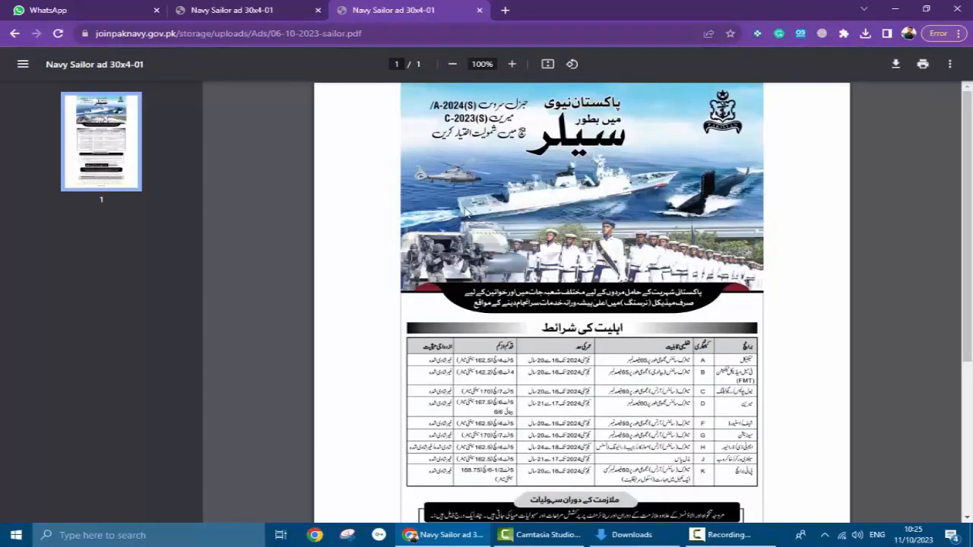
scroll(554, 215, down, 5)
scroll(554, 215, up, 5)
- Close the duplicate ad tab, return to the site, and choose Register Now on the Sailors card
click(226, 8)
click(318, 9)
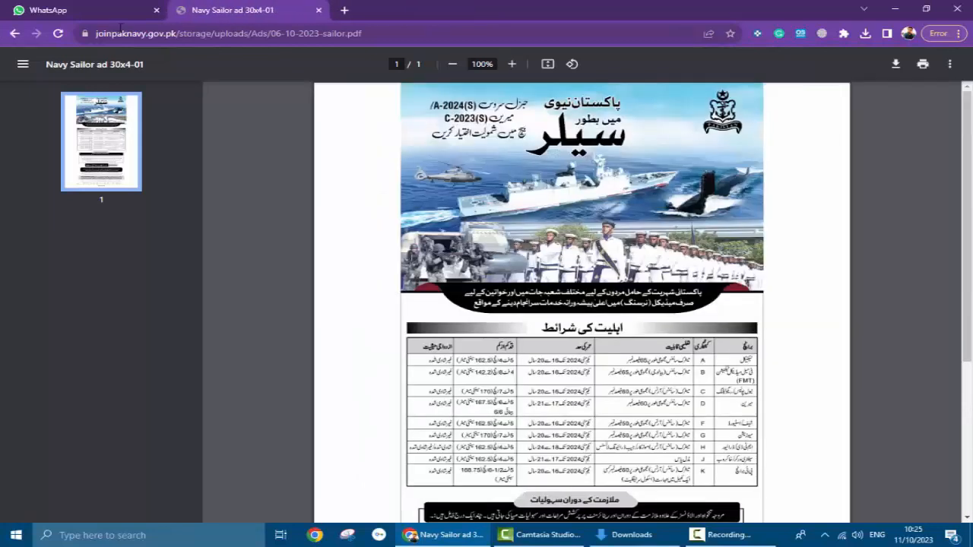
click(14, 34)
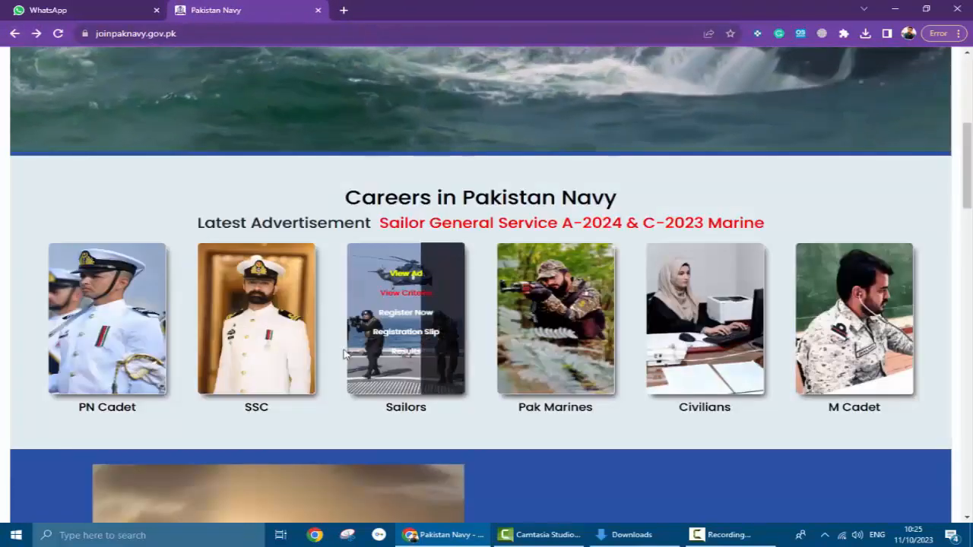
mouse_move(404, 316)
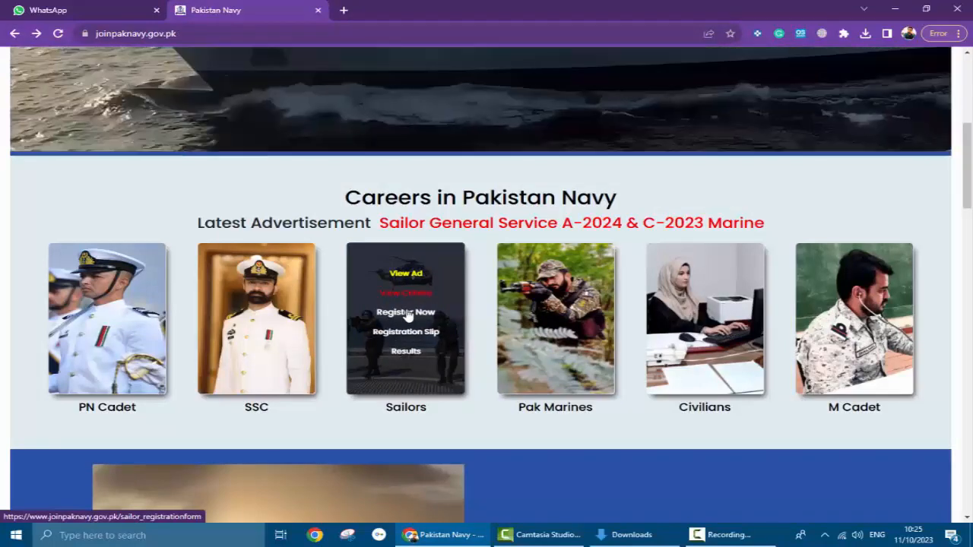
click(406, 314)
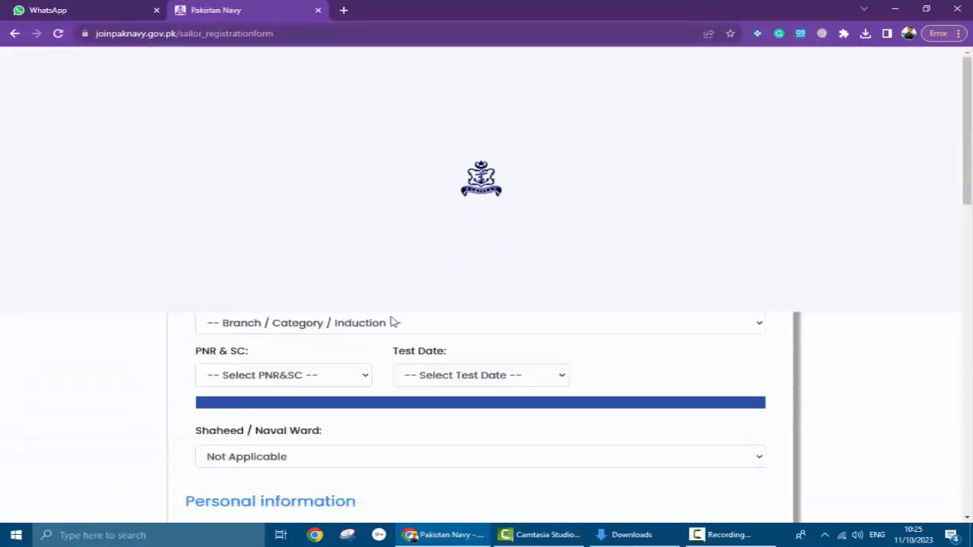
- Choose advertisement Sailor General Service A-2024, branch Naval Police / Regulating, and PNR & SC Multan
scroll(308, 281, down, 1)
click(304, 211)
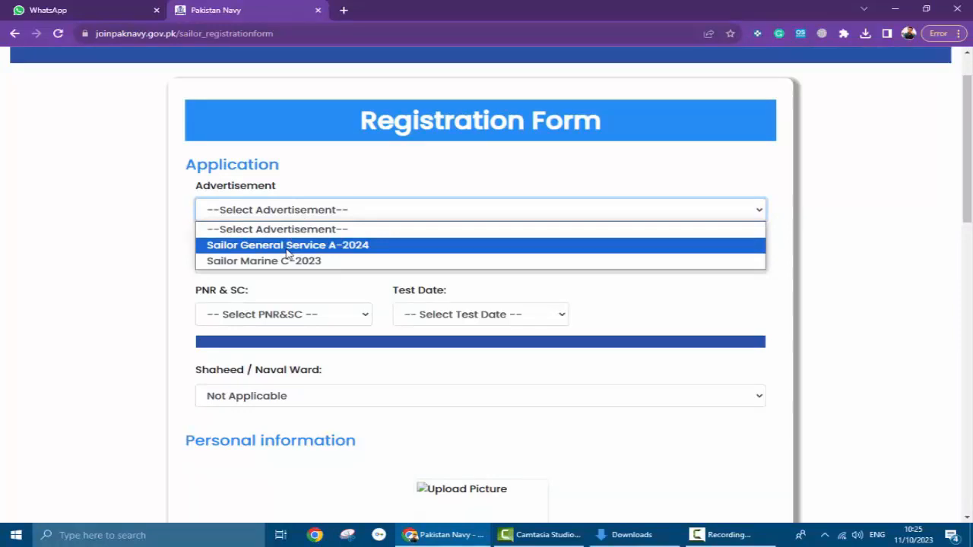
click(287, 244)
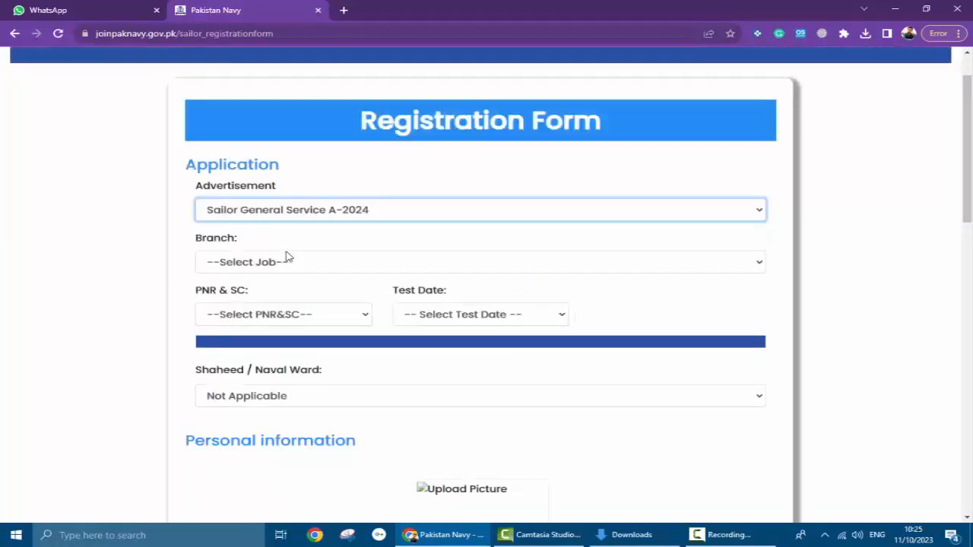
click(283, 263)
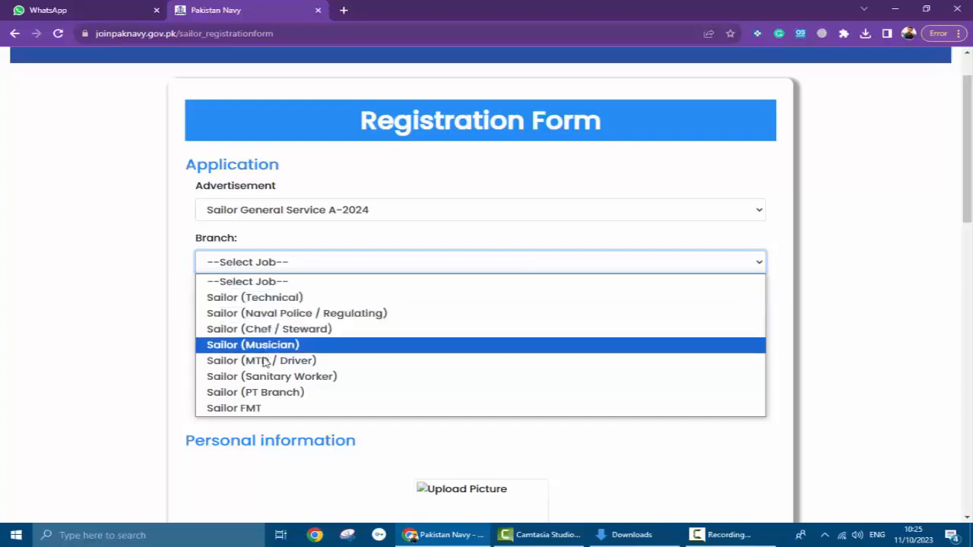
click(283, 319)
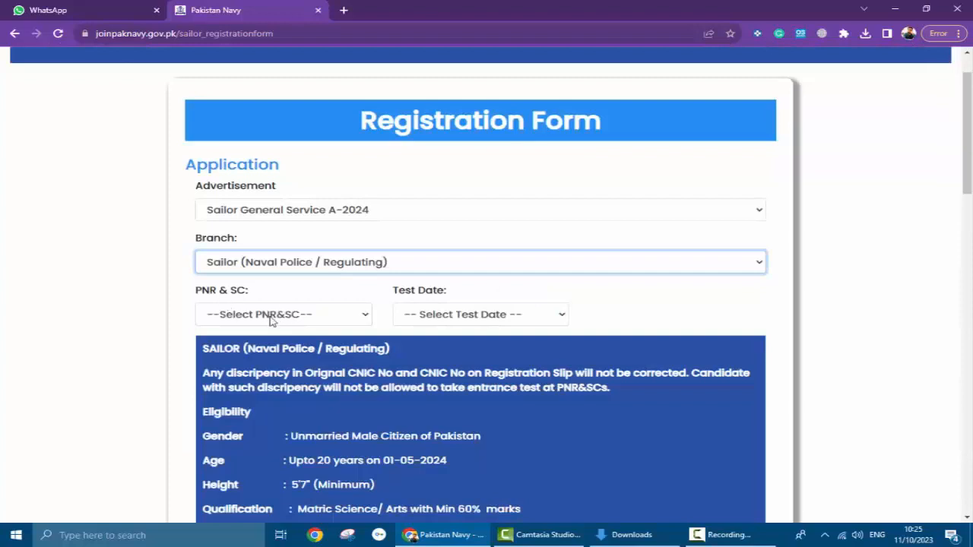
click(275, 318)
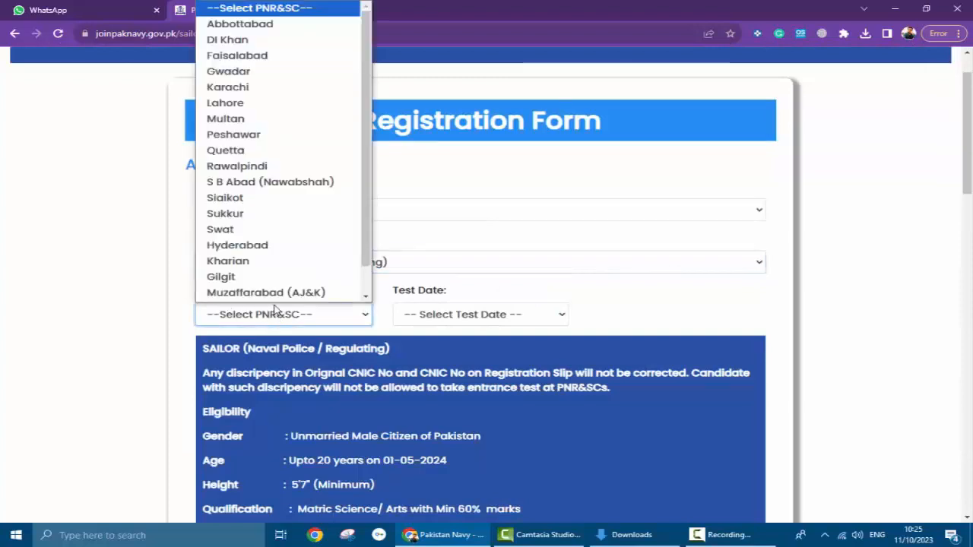
key(Down)
key(Down)
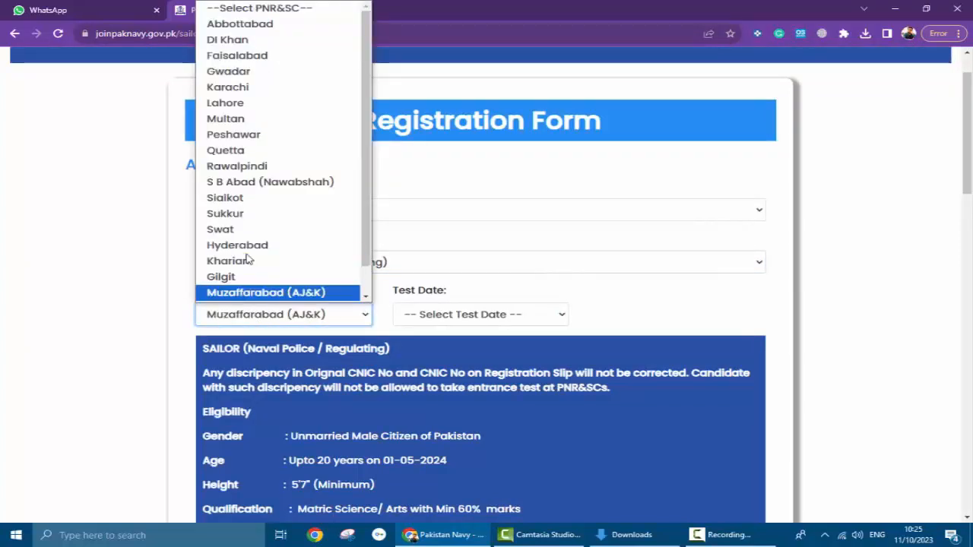
click(221, 119)
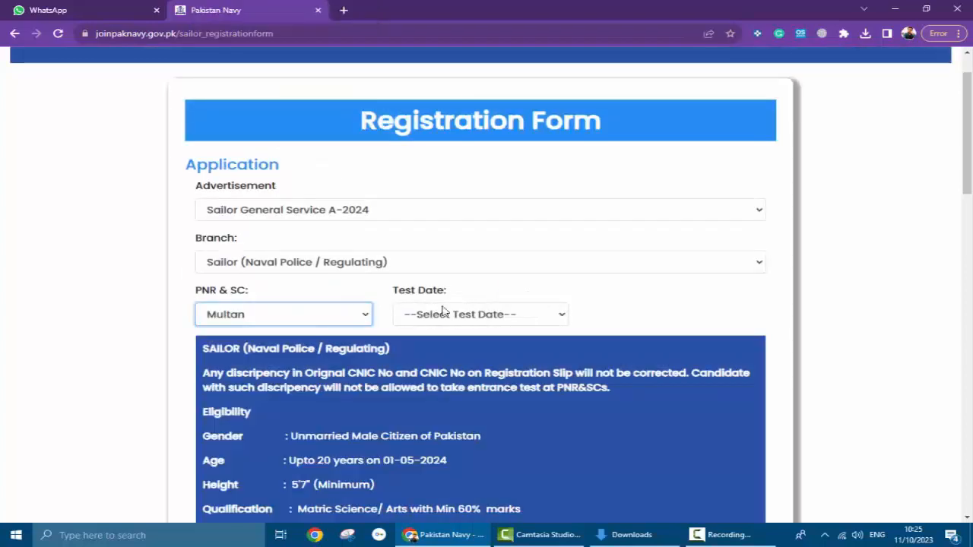
- Set the test date to 2023-11-02 and the test time to 08:30:00
click(452, 315)
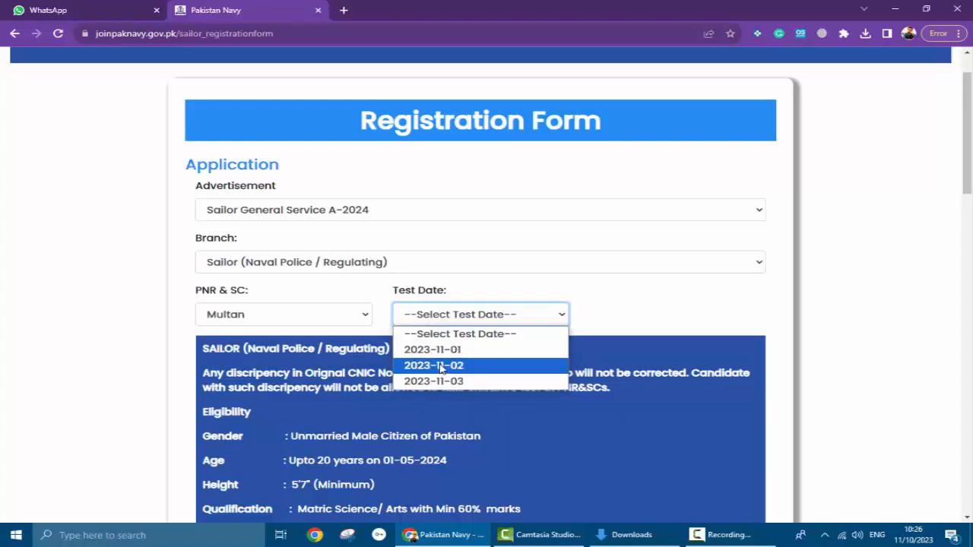
click(433, 365)
click(643, 323)
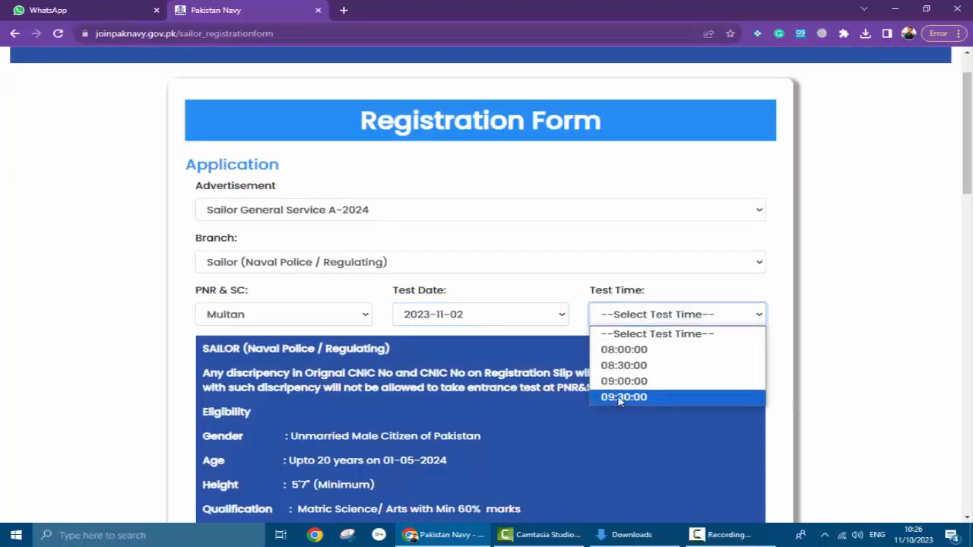
click(650, 366)
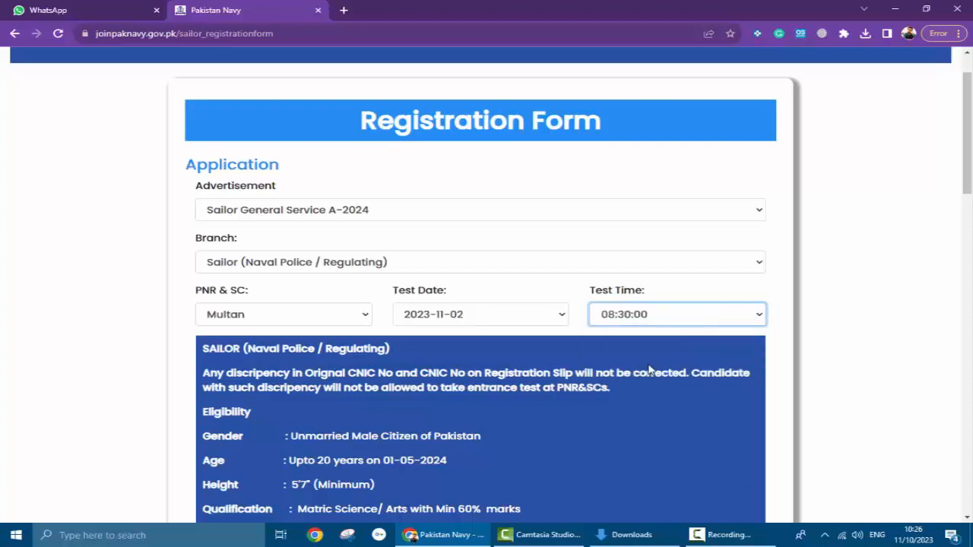
scroll(526, 372, down, 2)
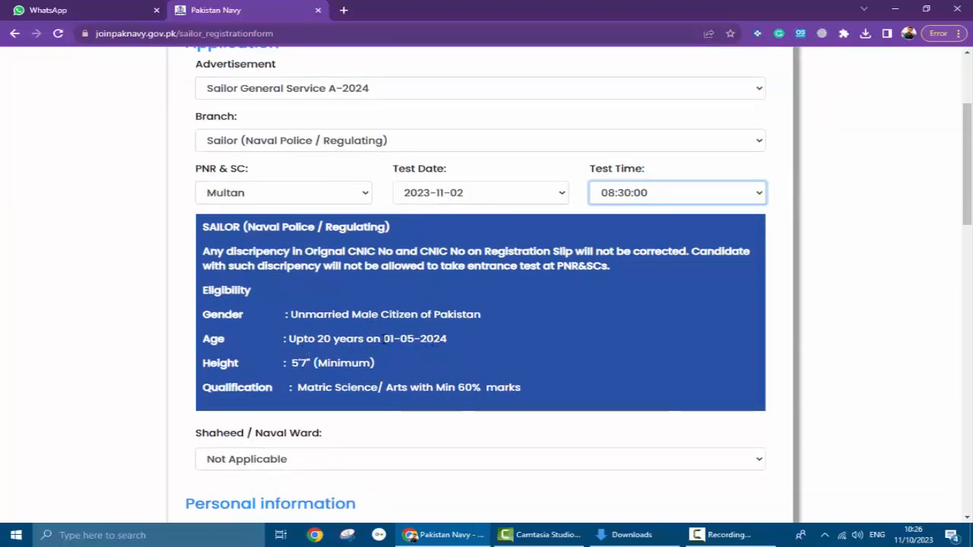
scroll(382, 340, down, 1)
scroll(382, 340, down, 2)
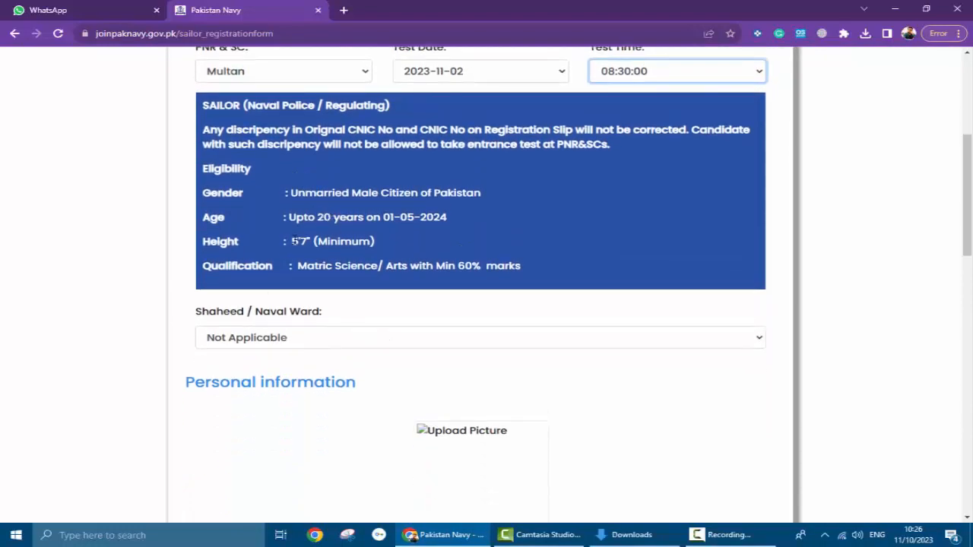
drag(292, 241, 312, 242)
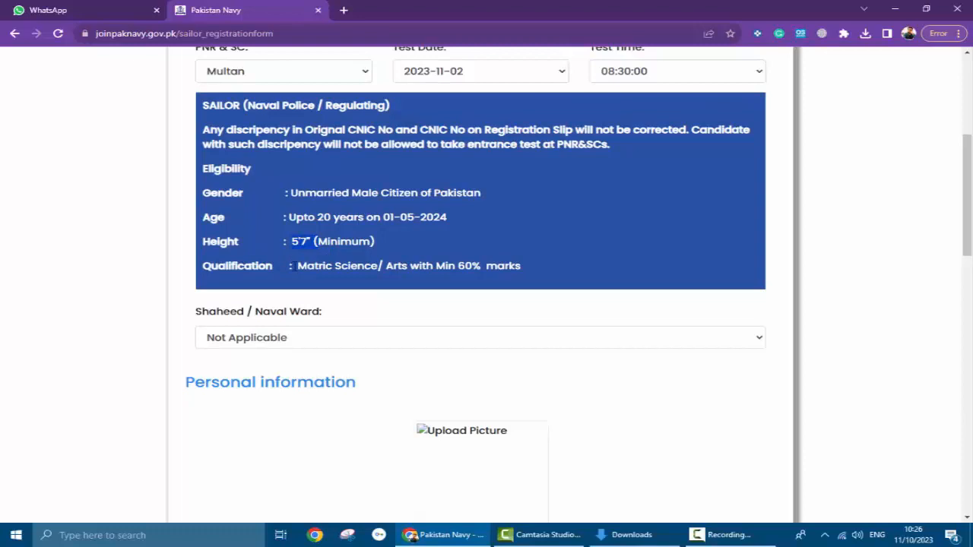
scroll(296, 266, down, 1)
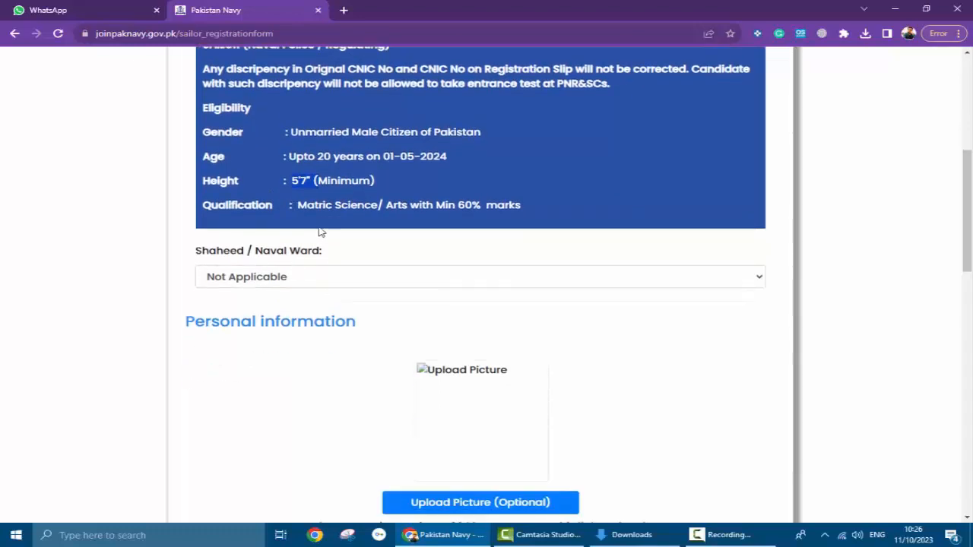
scroll(403, 226, down, 2)
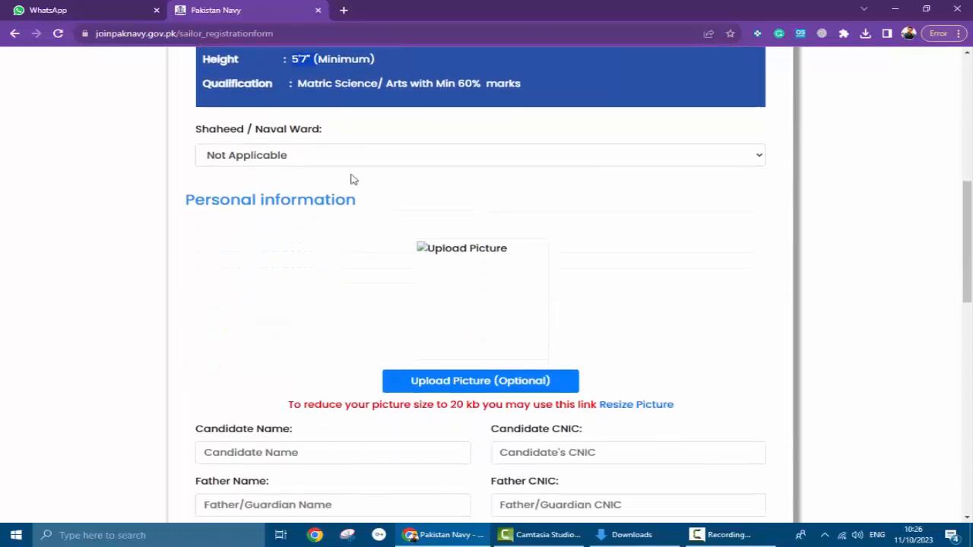
click(311, 161)
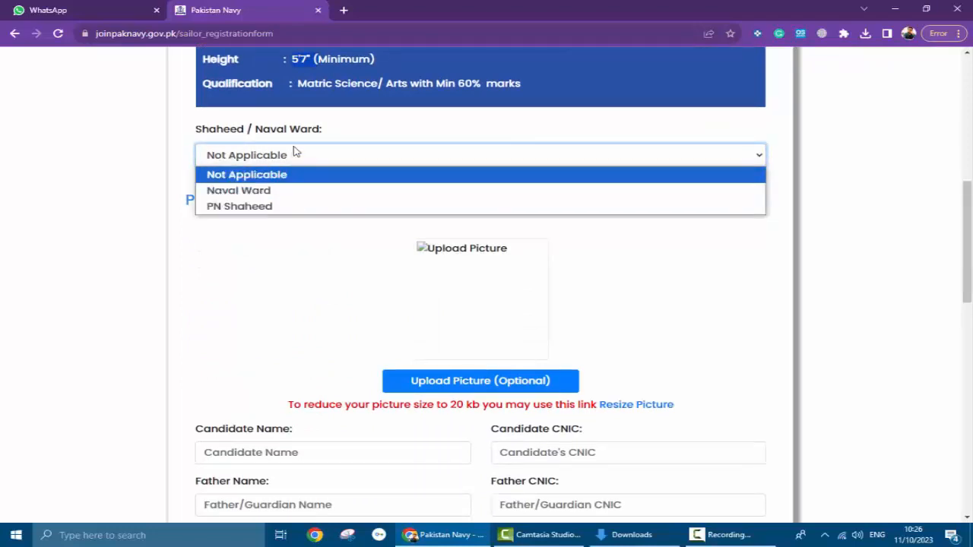
click(341, 133)
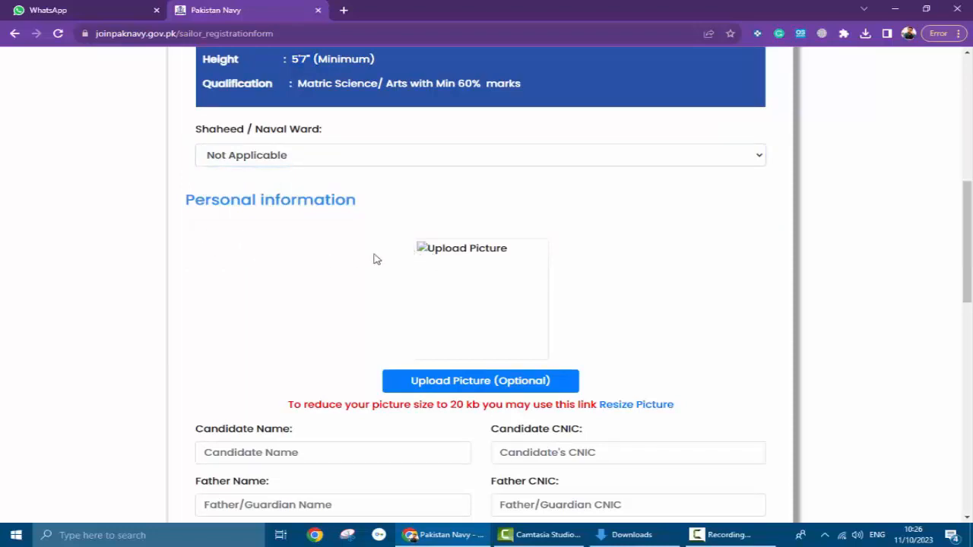
click(473, 386)
click(530, 304)
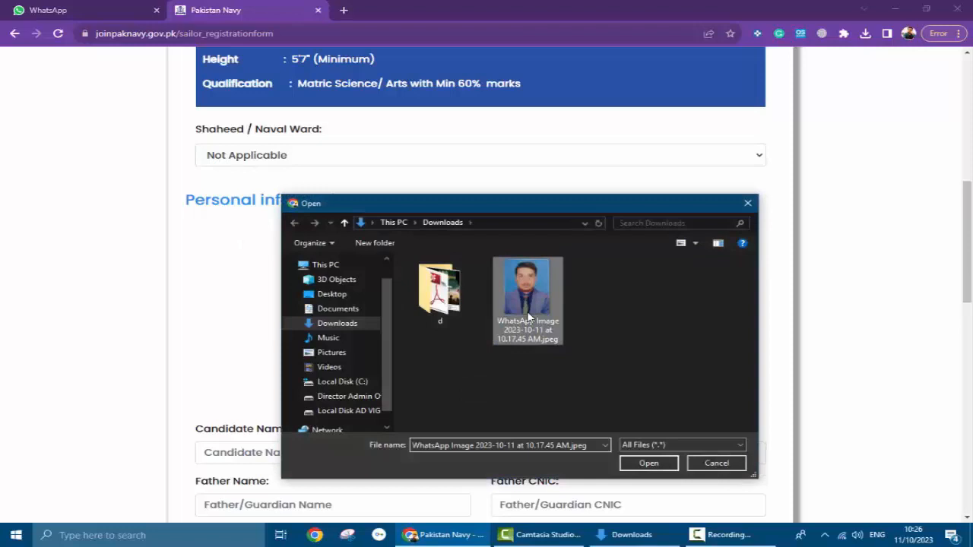
click(646, 463)
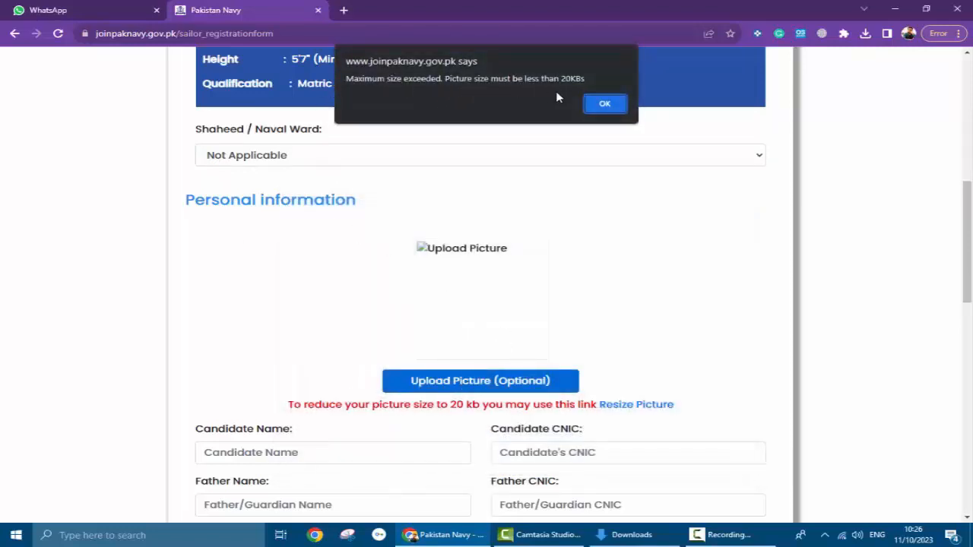
click(614, 104)
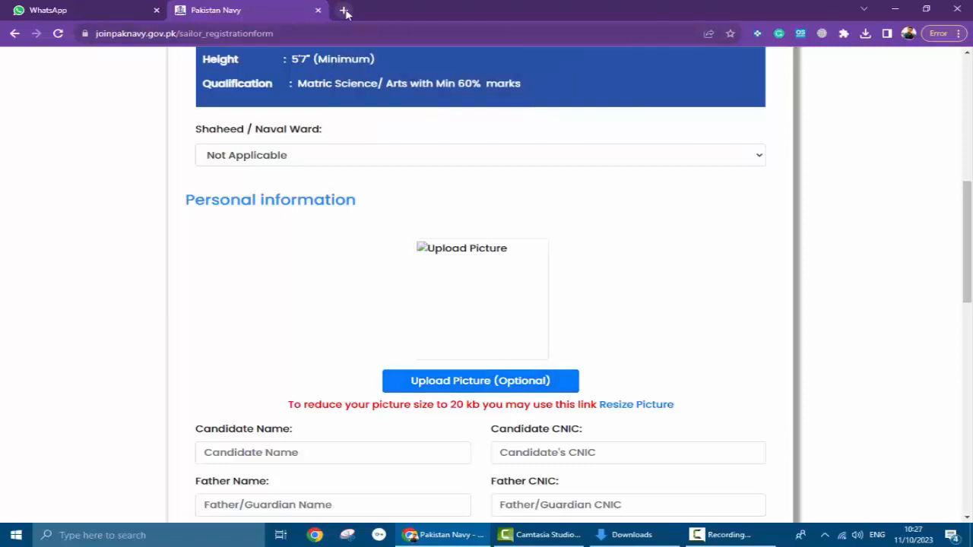
click(344, 11)
- Search Google for 'soft logiz resize' and open the Soft Logics Image Size Optimization result
click(403, 263)
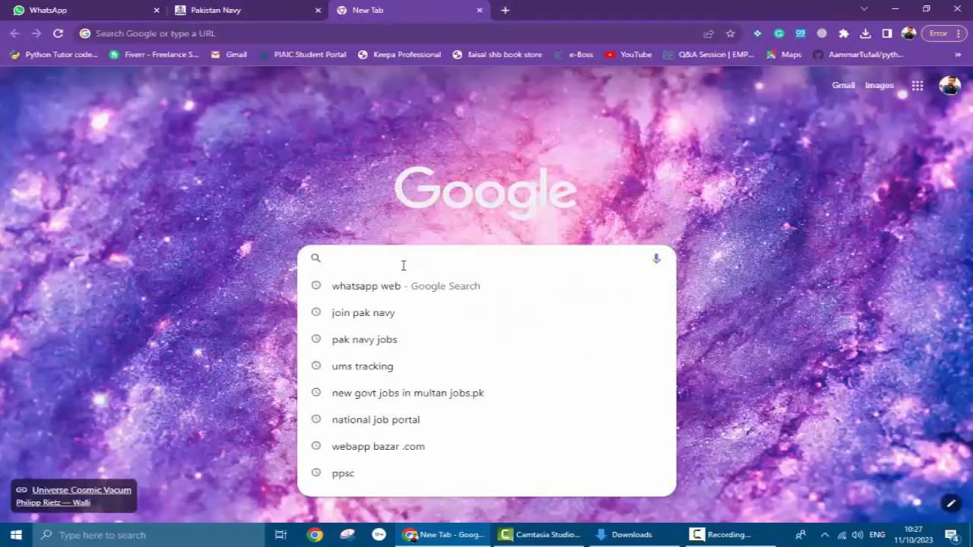
text([)
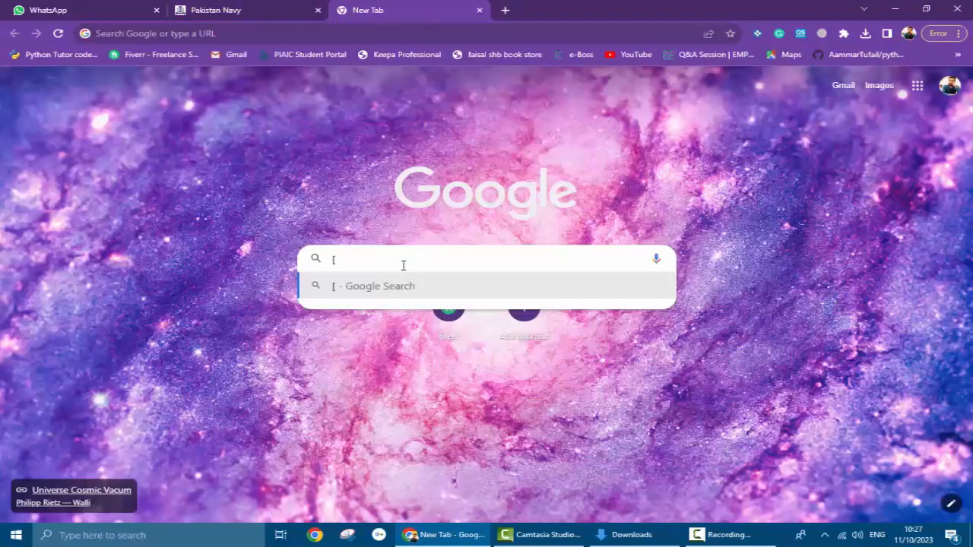
key(BackSpace)
text(solf)
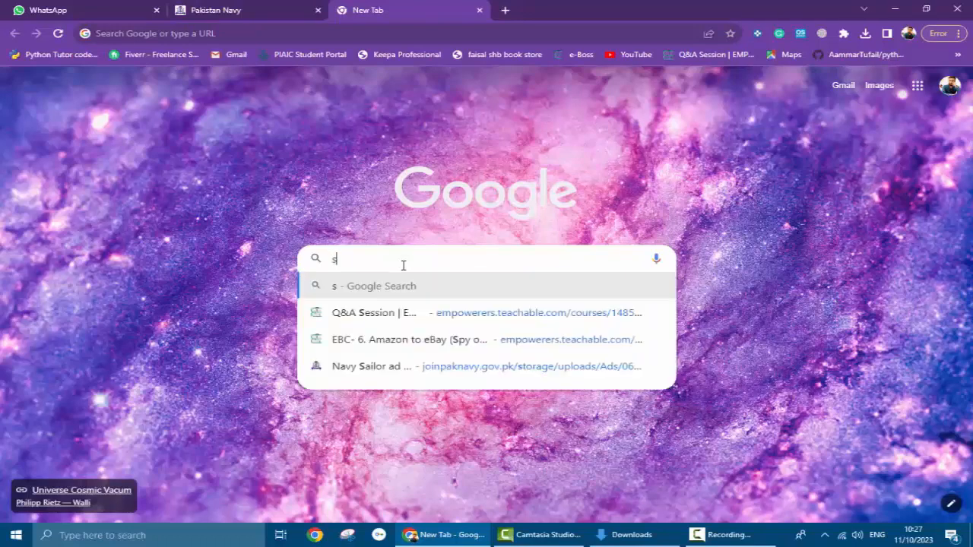
key(BackSpace)
key(BackSpace)
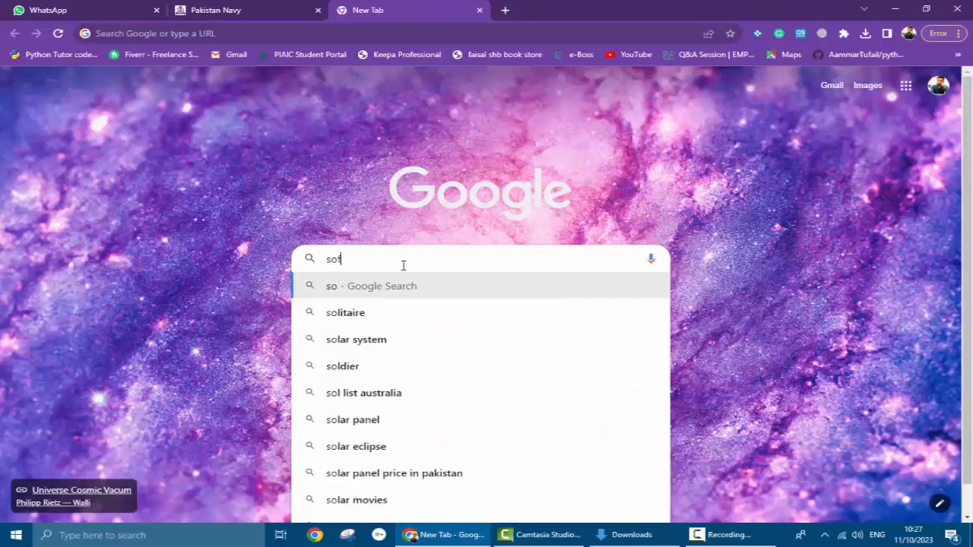
text(ft logiz)
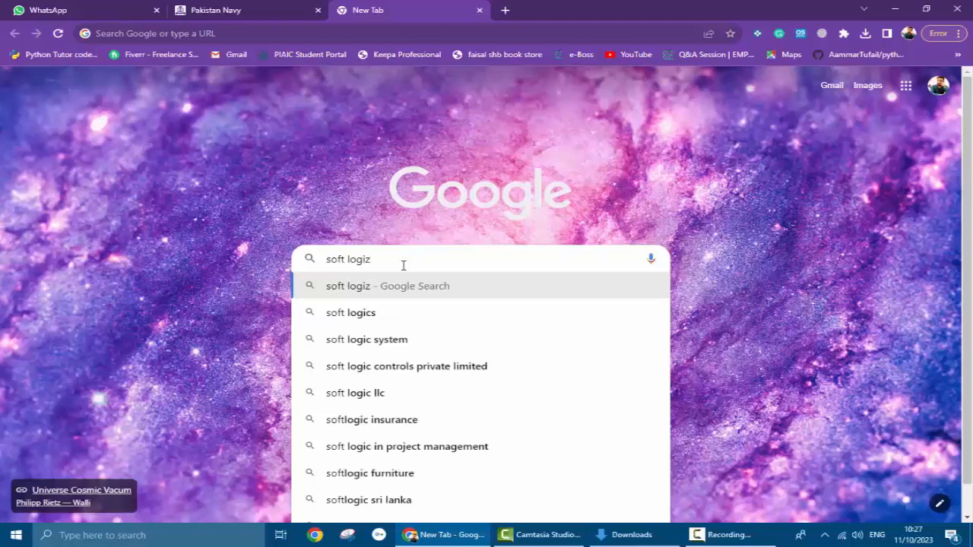
text( resize)
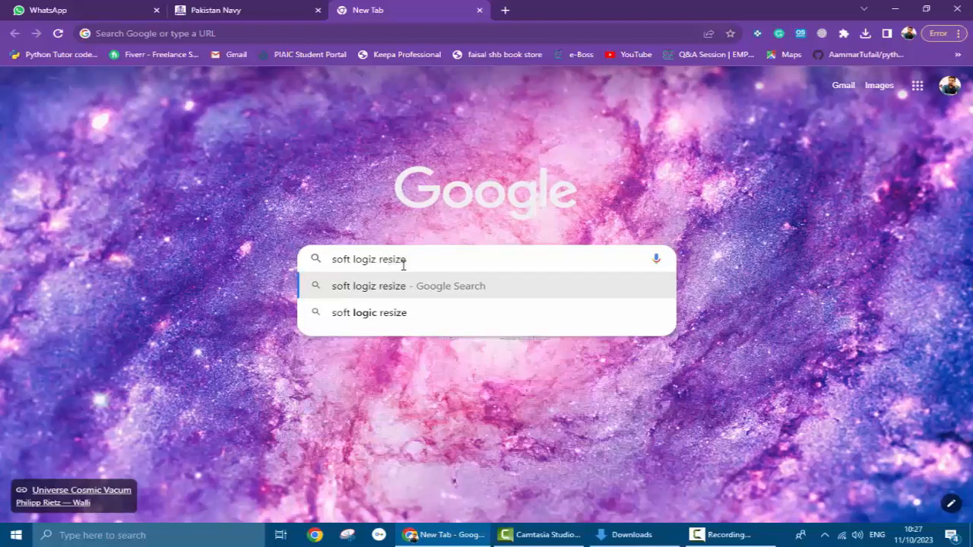
key(Return)
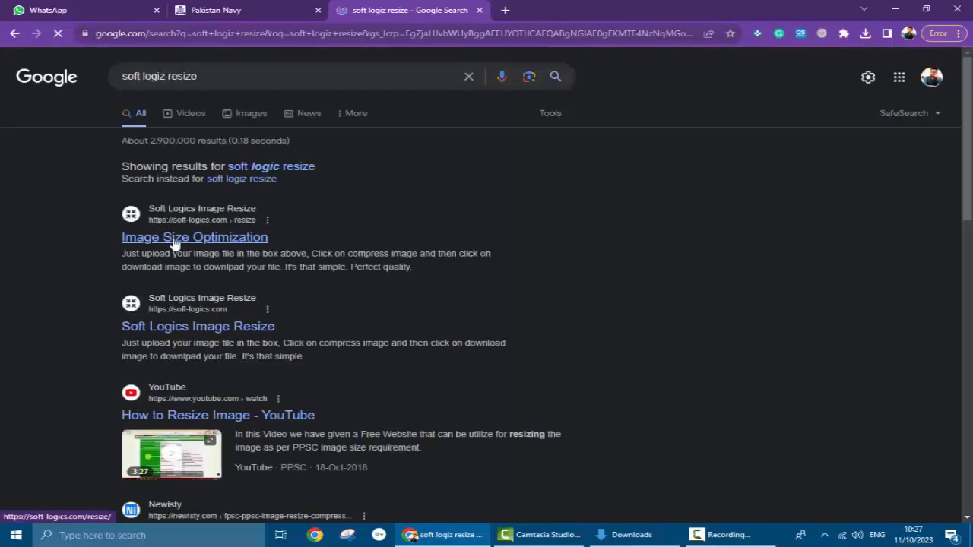
click(174, 240)
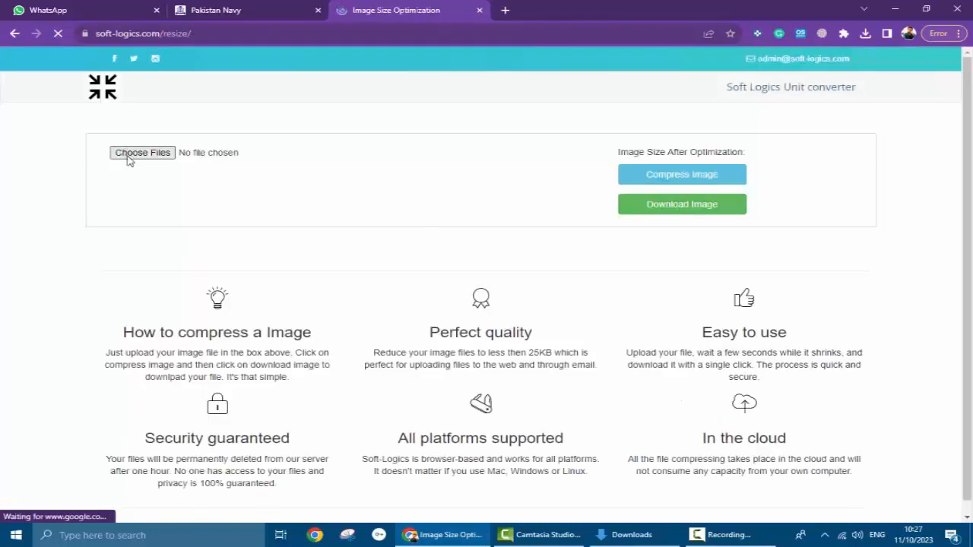
- Compress the WhatsApp photo to 6.29 KB and download the compressed JPEG
click(126, 159)
click(519, 333)
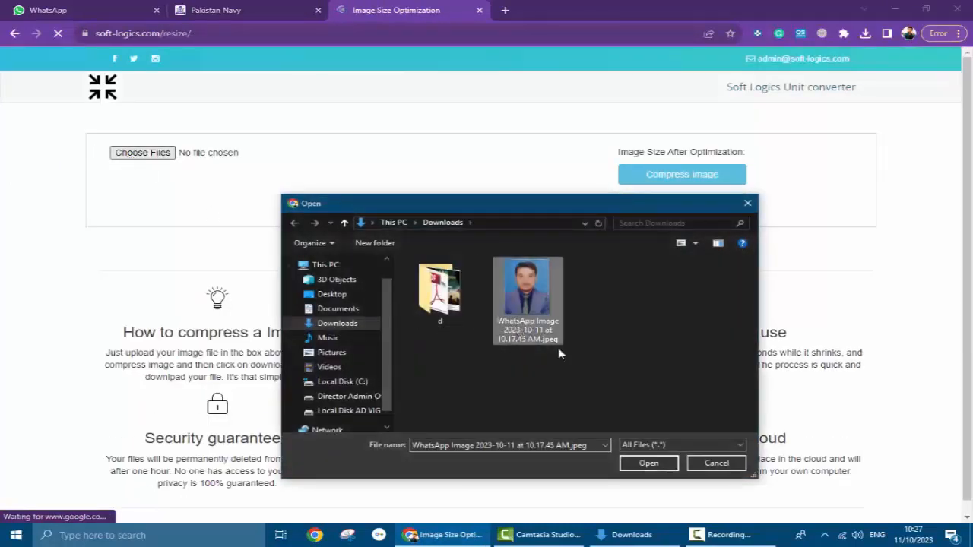
click(651, 462)
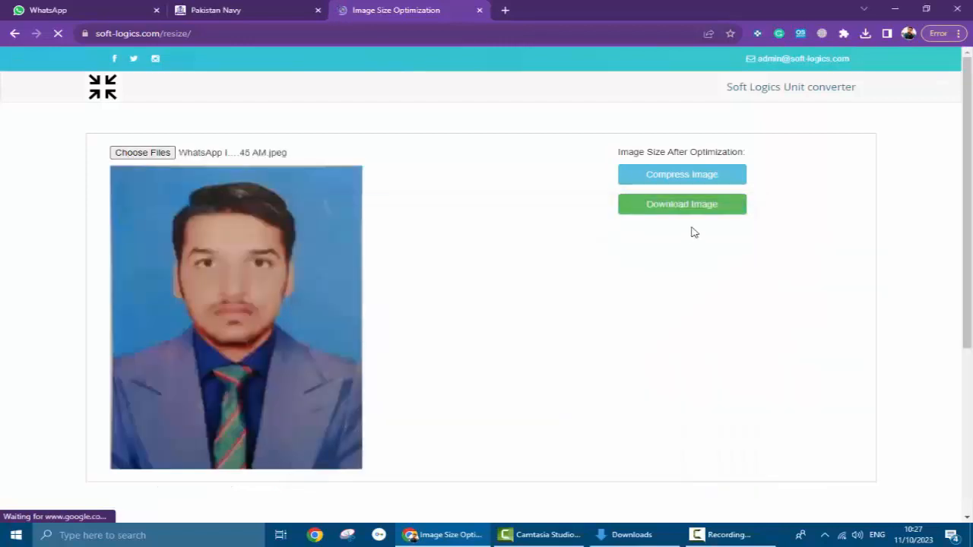
click(681, 177)
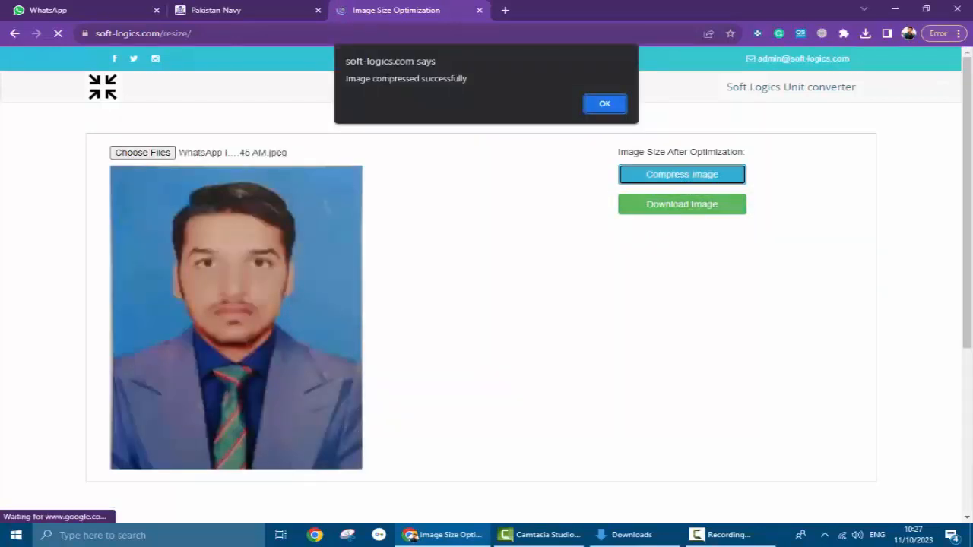
click(605, 103)
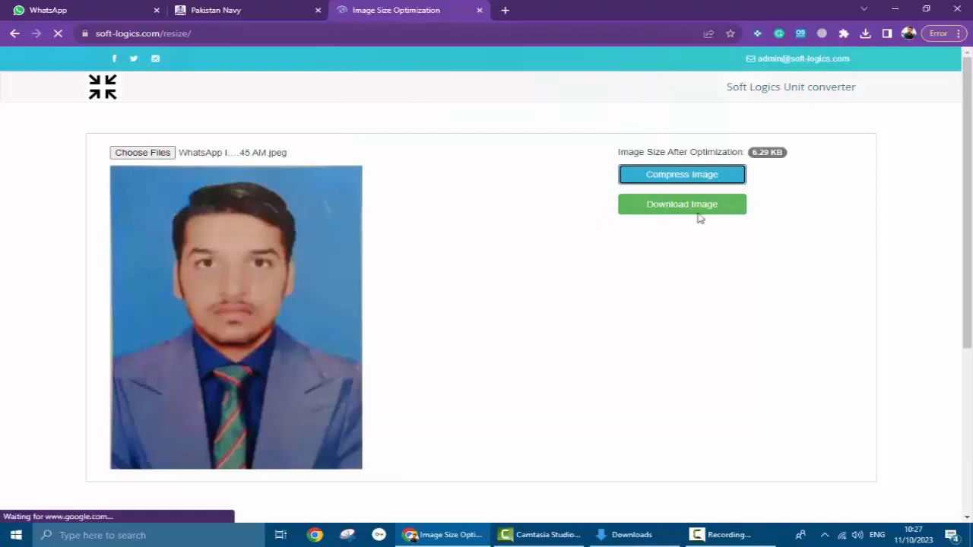
click(681, 205)
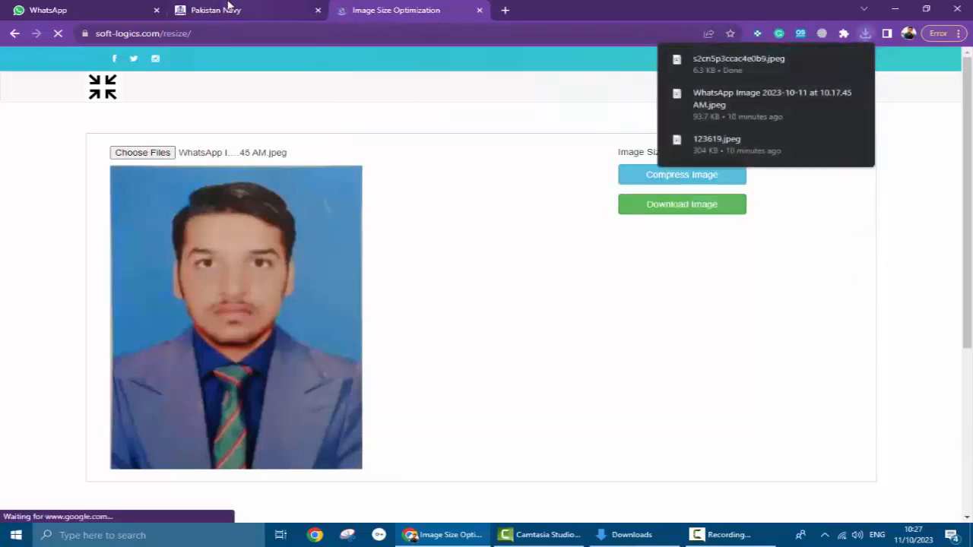
click(228, 7)
- Upload the compressed 6.29 KB JPEG through Upload Picture (Optional) as the candidate photo
click(461, 386)
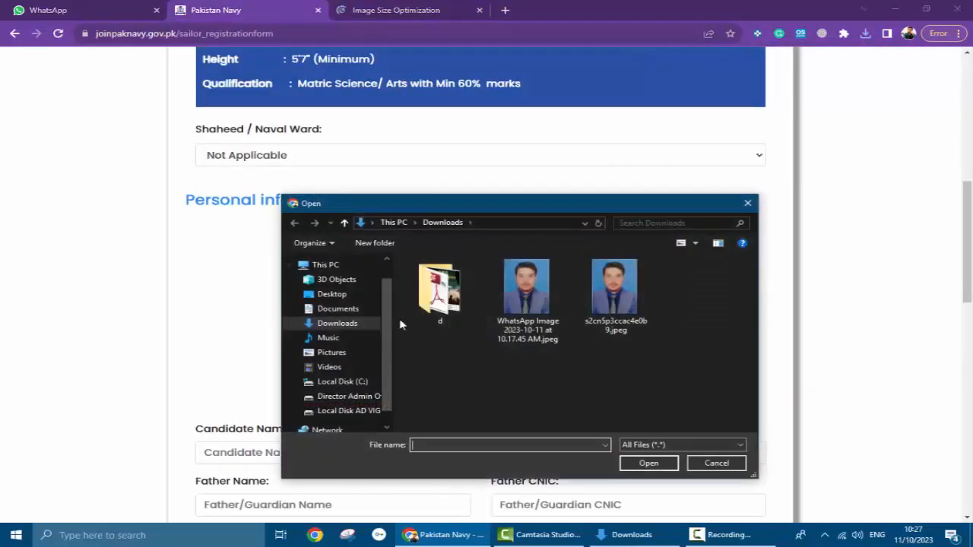
click(613, 316)
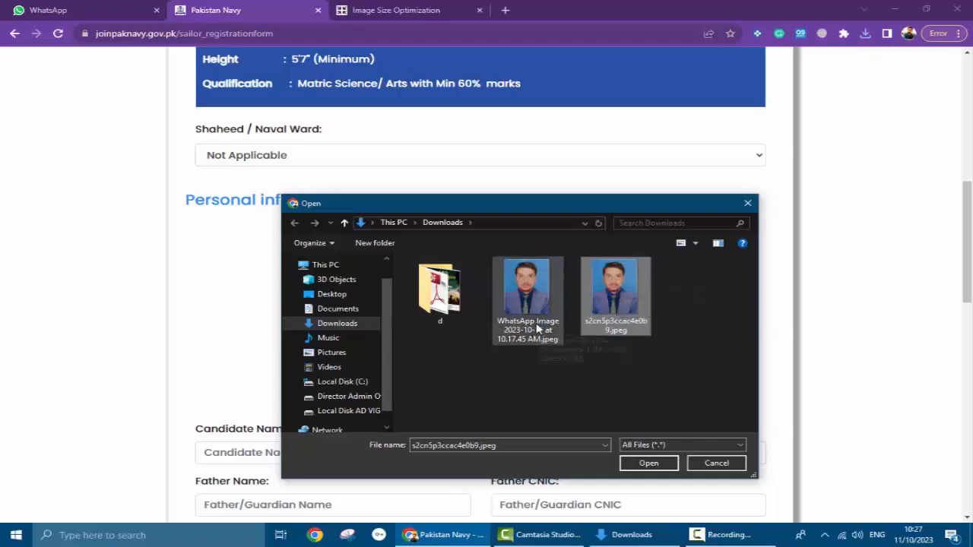
click(658, 464)
scroll(498, 453, down, 2)
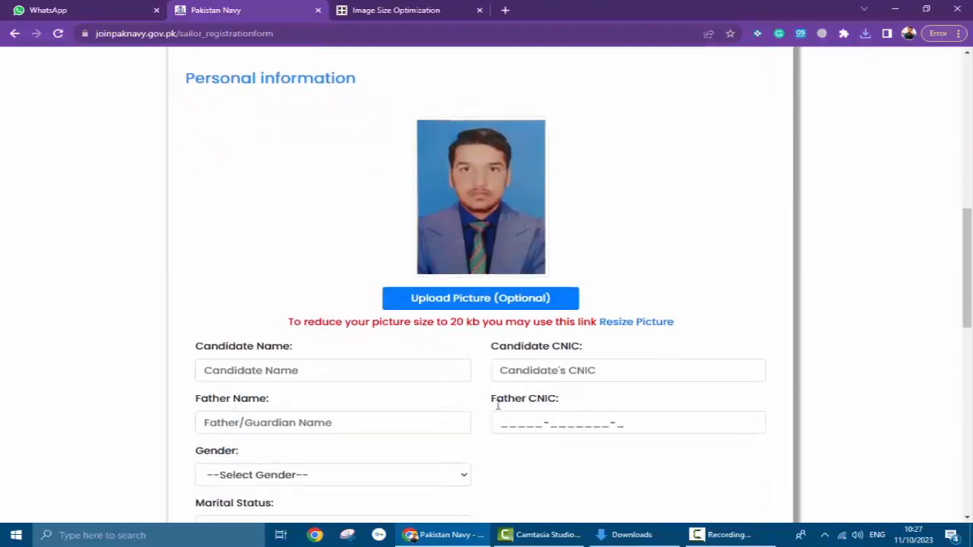
scroll(415, 359, down, 2)
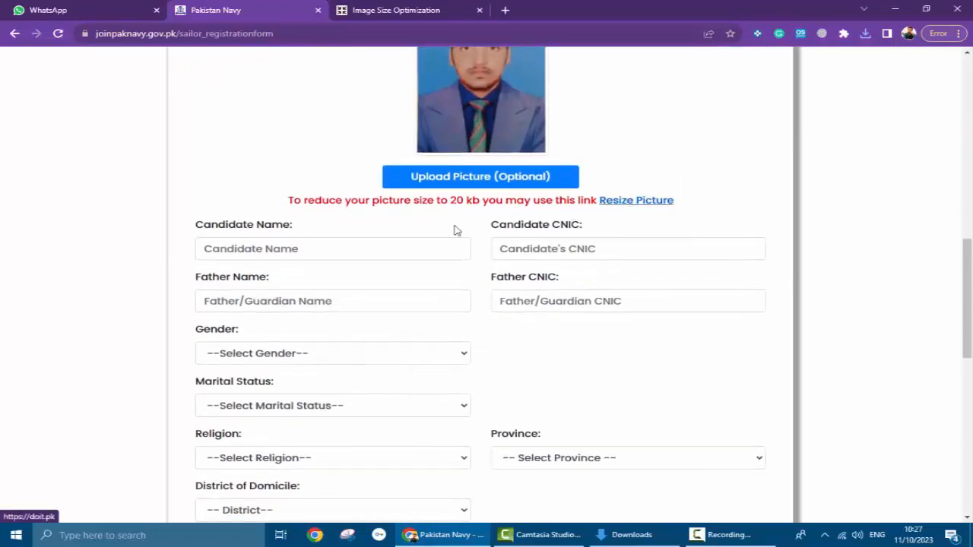
- Enter the candidate's full name and CNIC number
click(258, 249)
scroll(258, 247, down, 1)
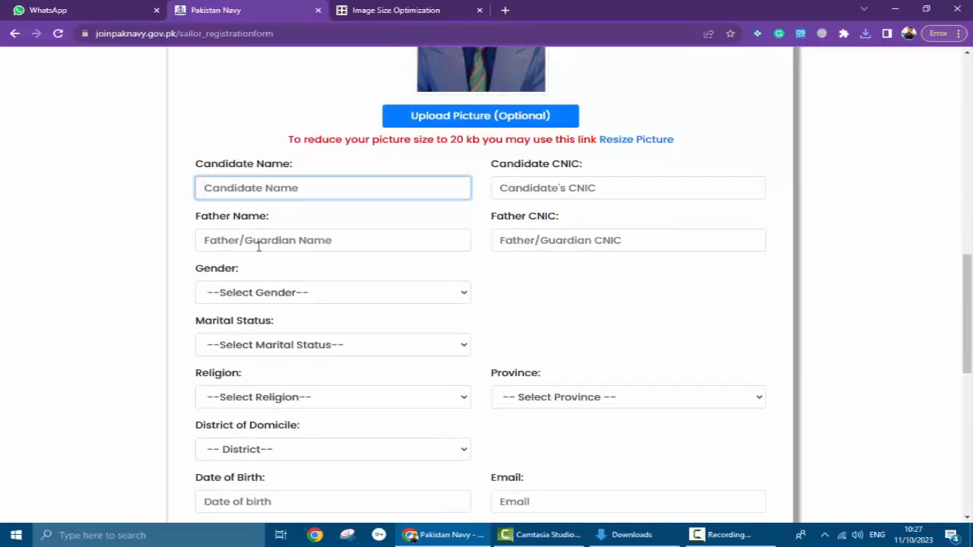
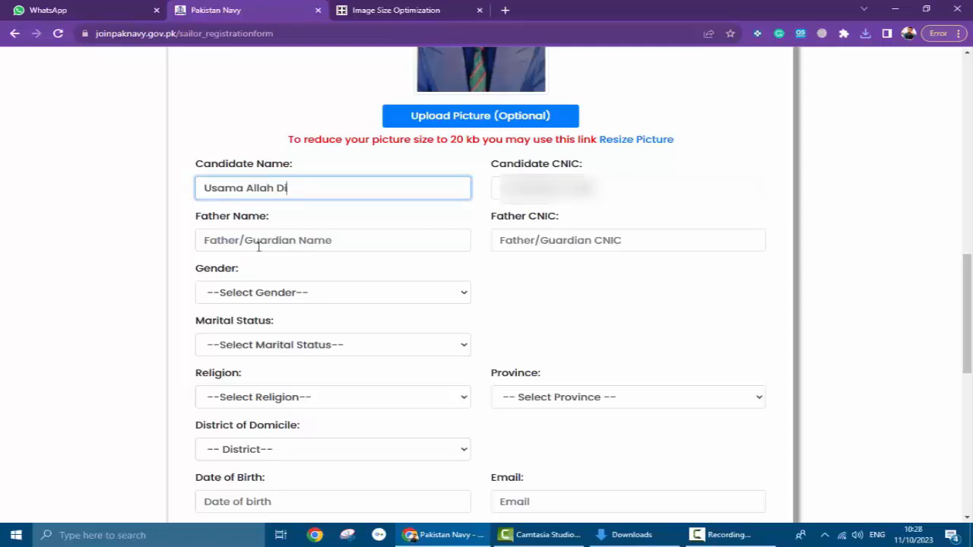
key(Tab)
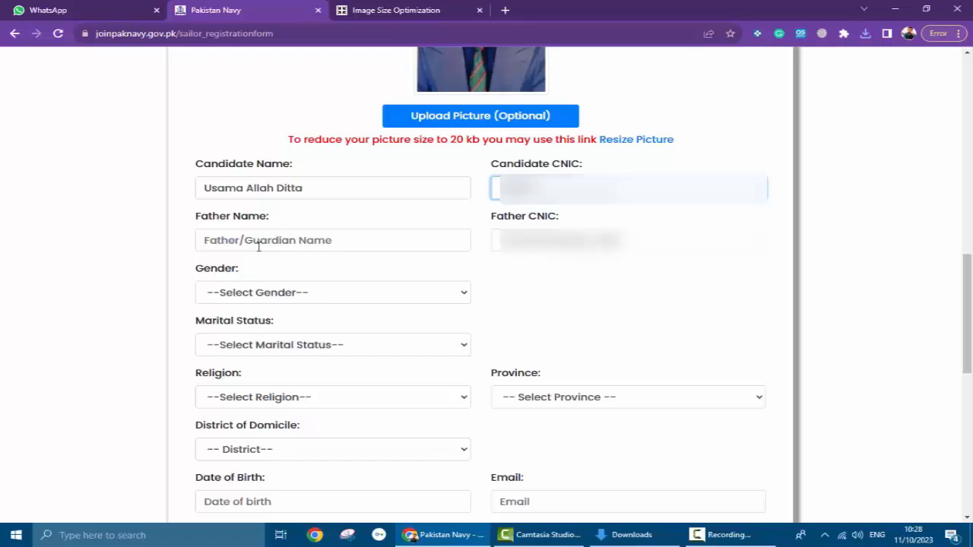
text(****)
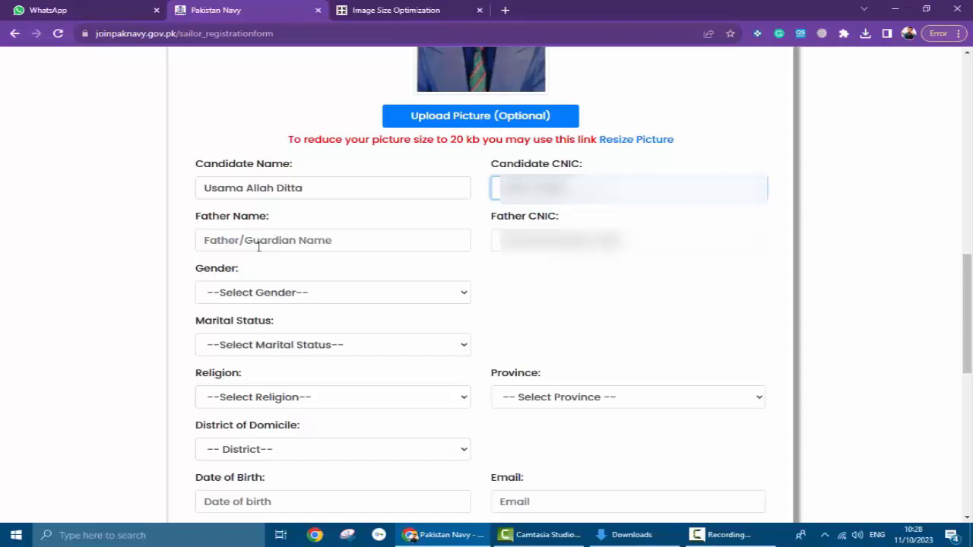
text(**)
- Enter the father's name and CNIC number
click(258, 241)
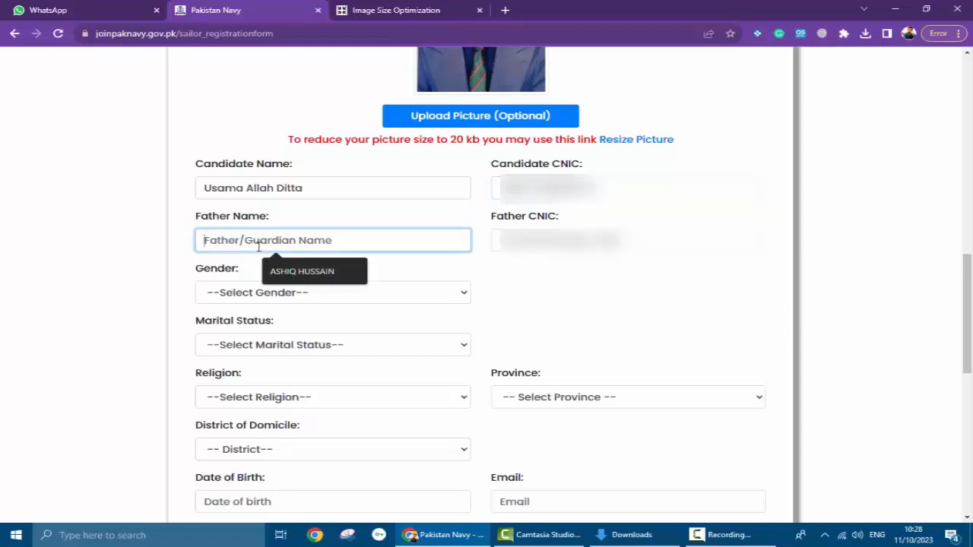
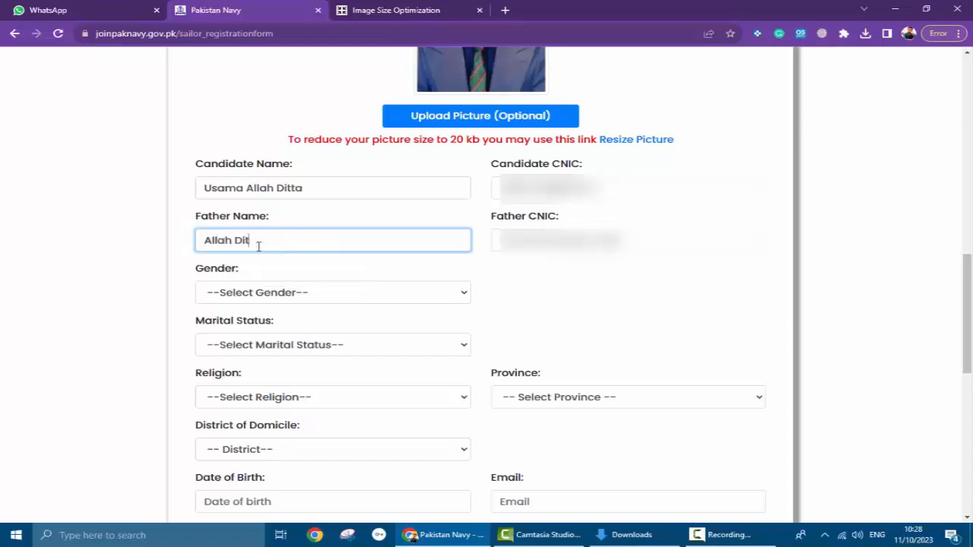
key(Tab)
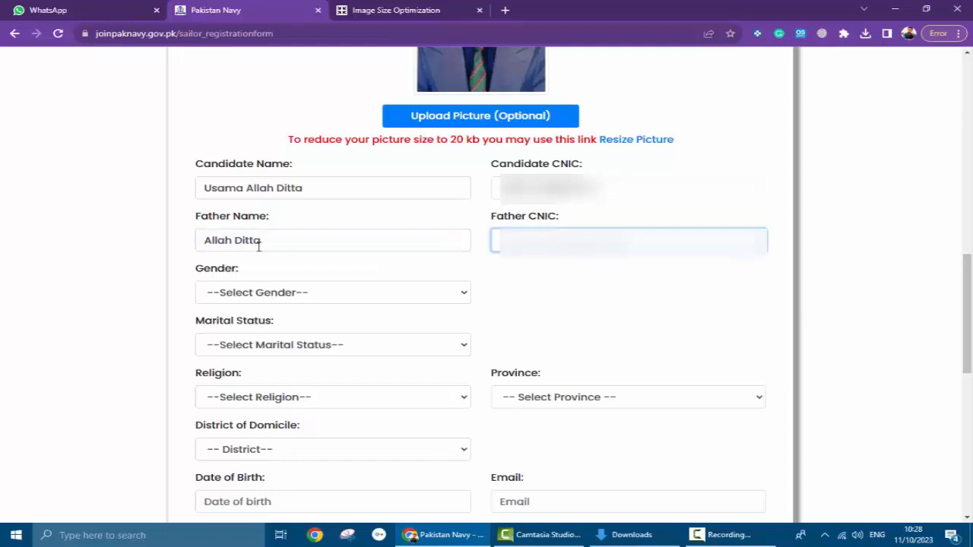
text(00)
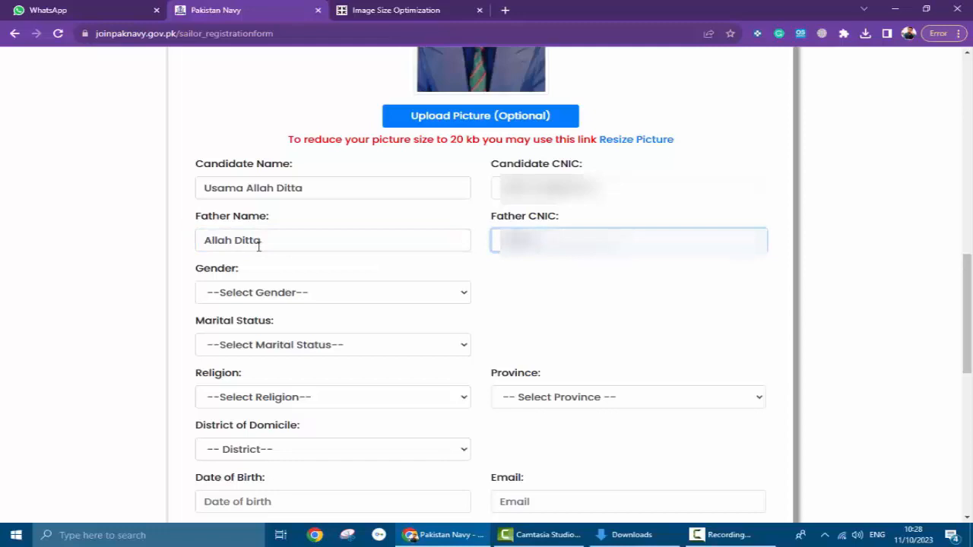
text(0000)
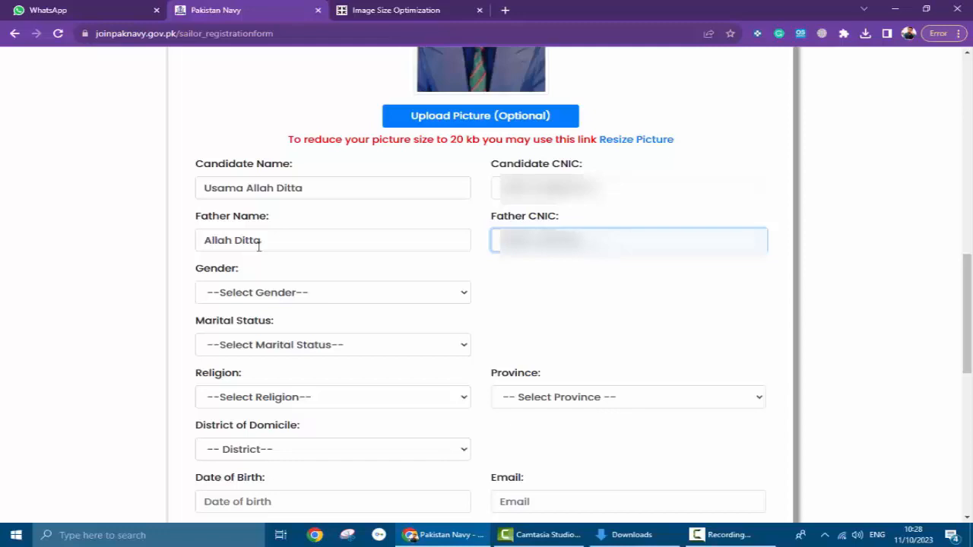
text(00)
- Finish the father's CNIC, then set gender Male, marital status Un-married and religion Muslim
text(00)
click(376, 296)
click(370, 327)
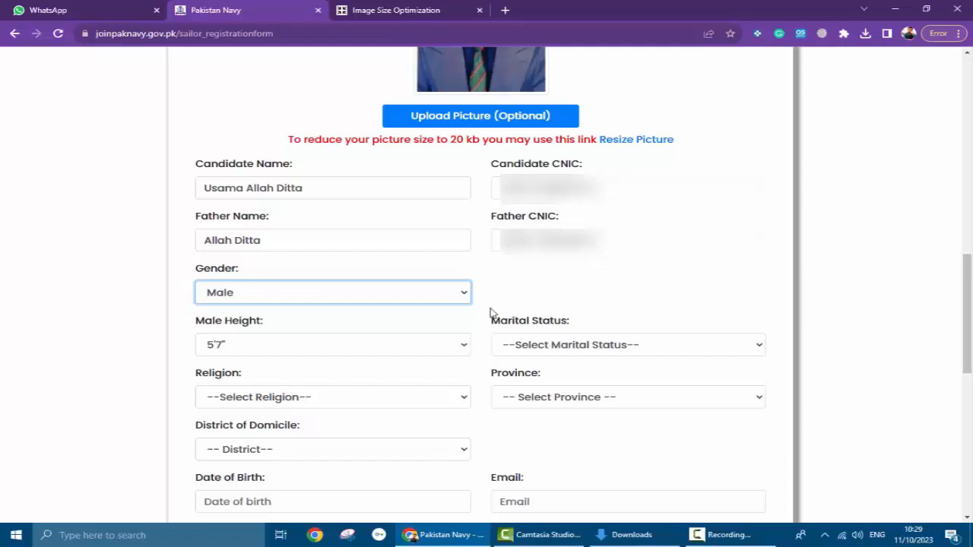
click(534, 353)
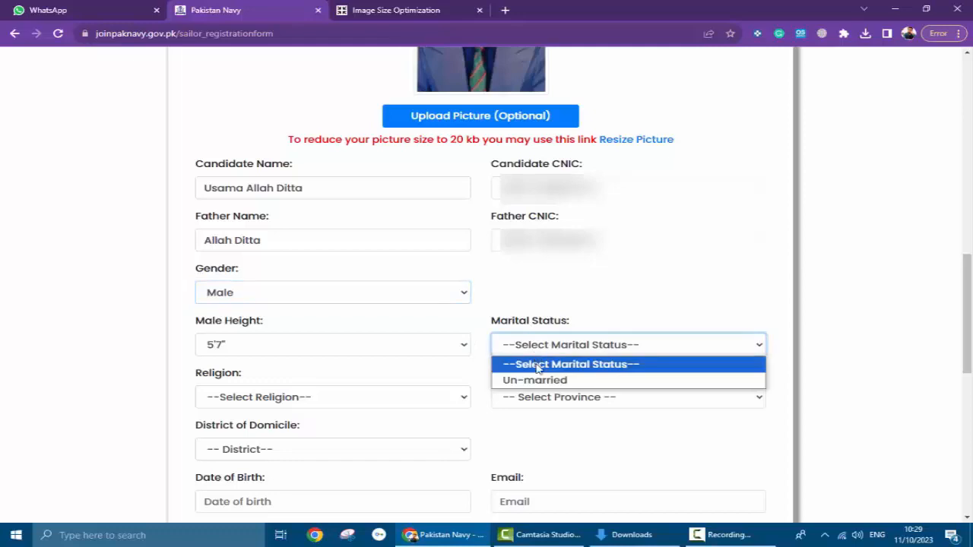
click(538, 377)
click(378, 406)
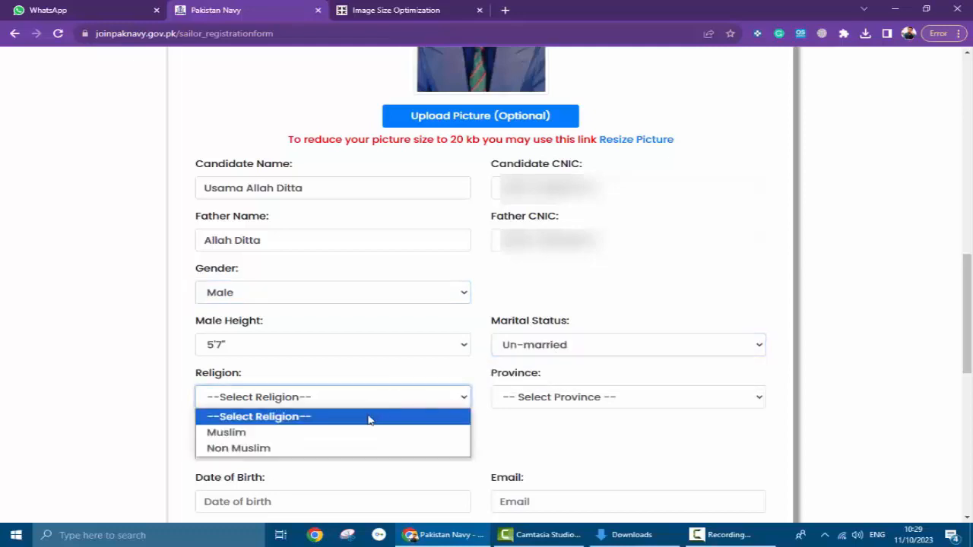
click(350, 434)
- Set province to Punjab and district of domicile to Khanewal
click(523, 401)
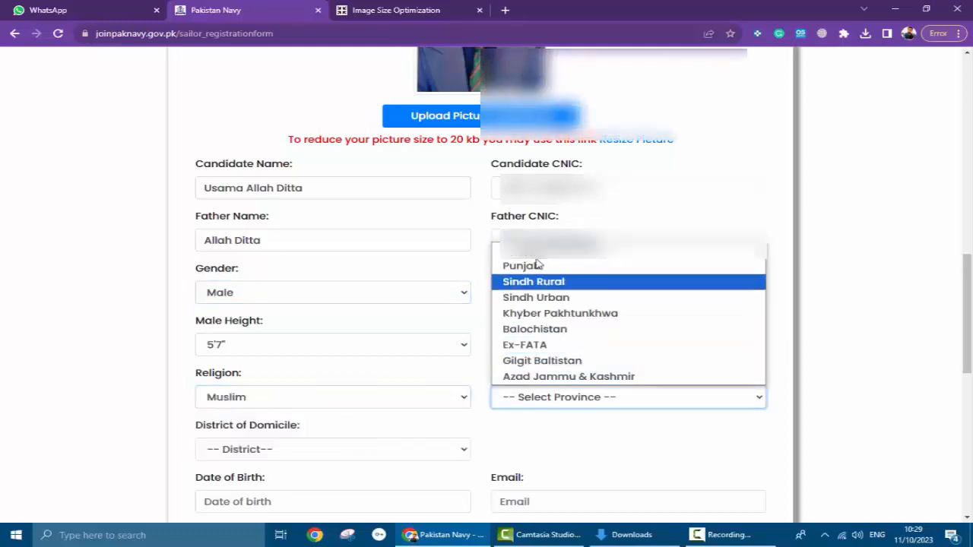
click(523, 281)
click(562, 398)
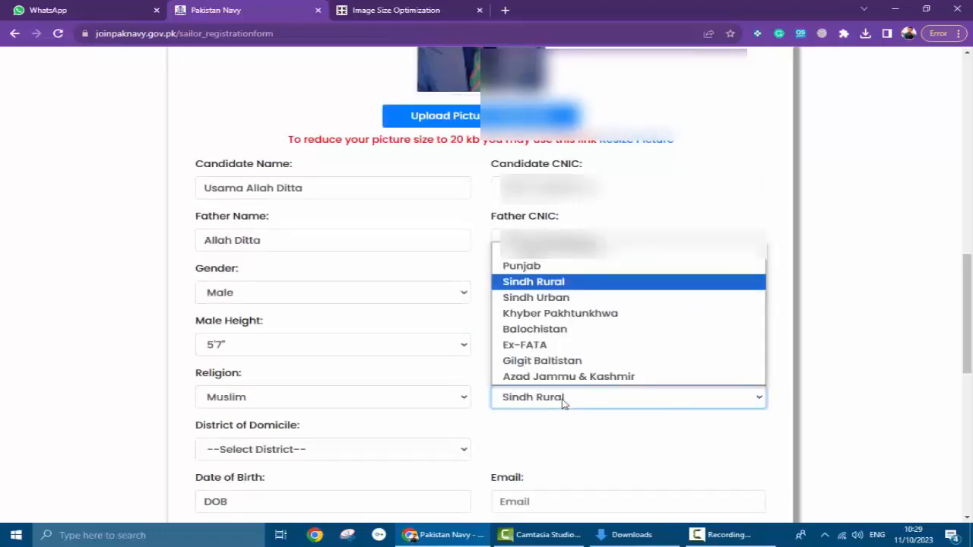
click(560, 264)
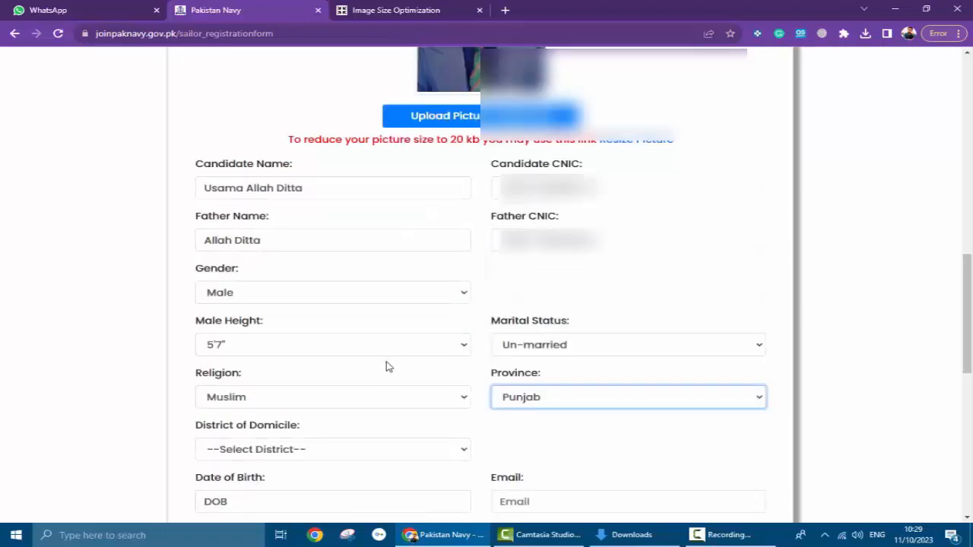
scroll(277, 358, down, 2)
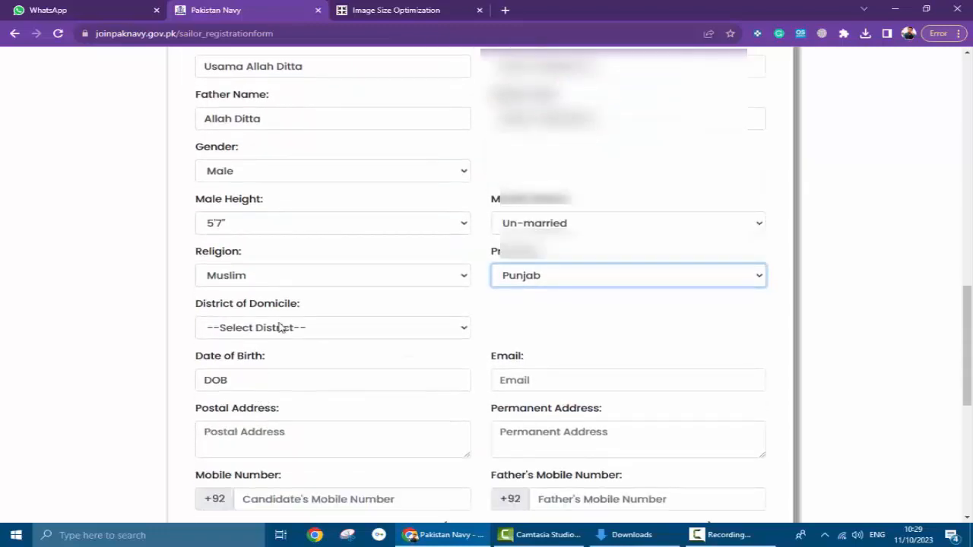
click(283, 327)
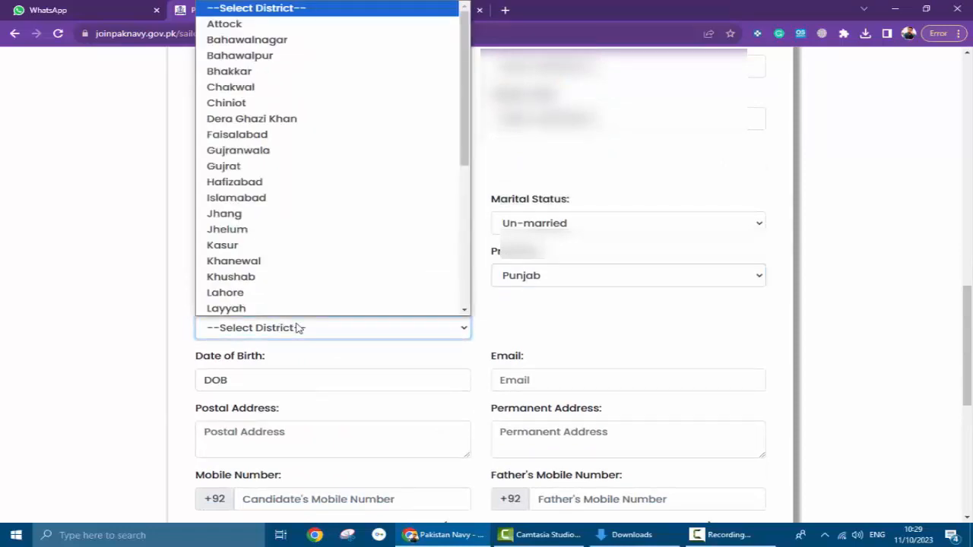
key(k)
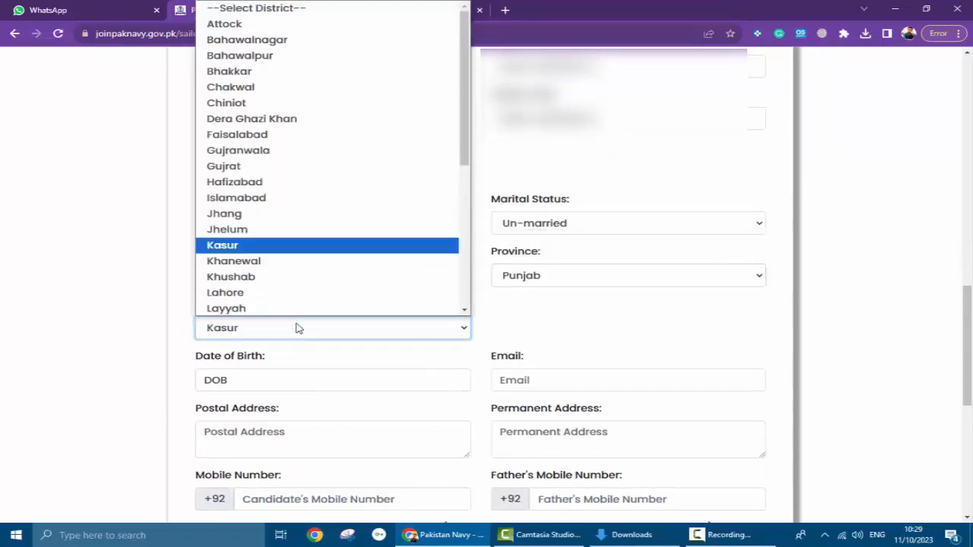
key(k)
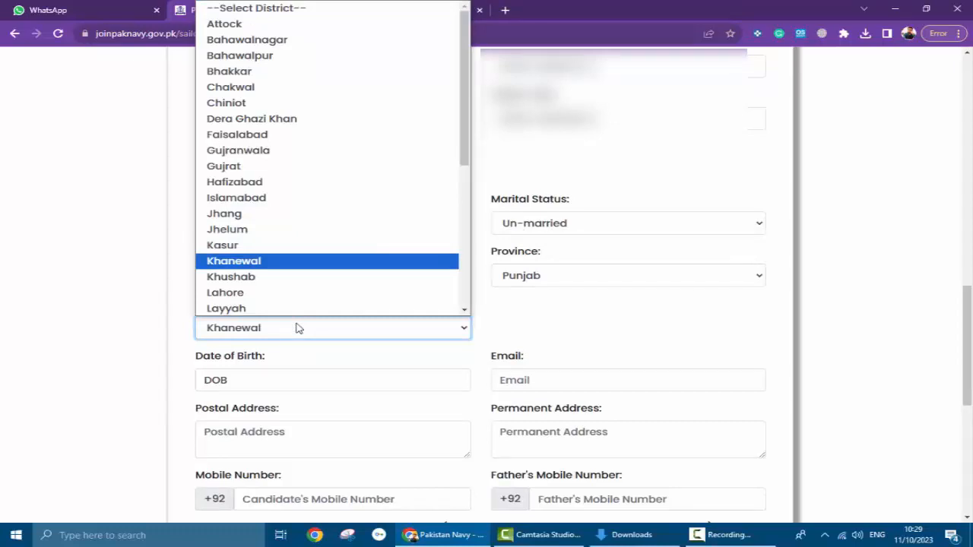
click(358, 262)
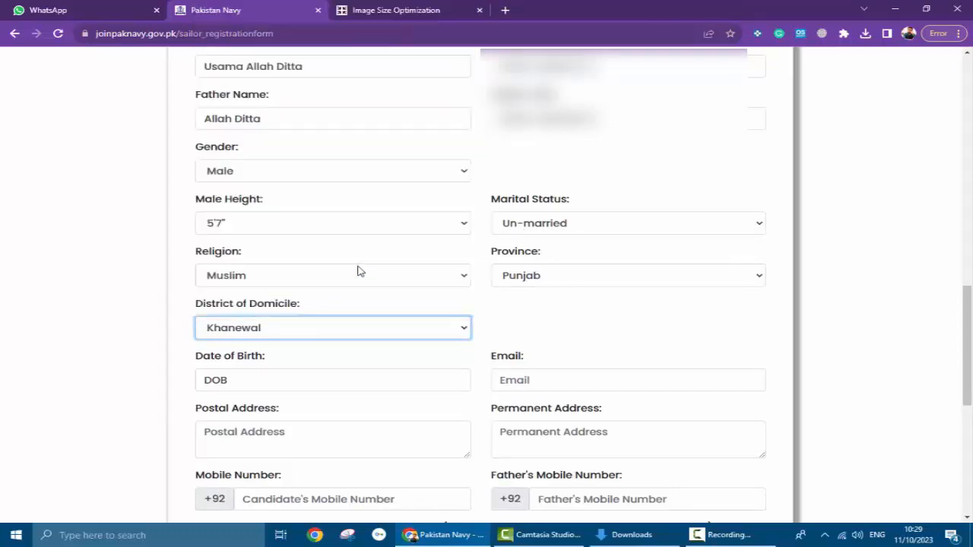
scroll(372, 347, down, 2)
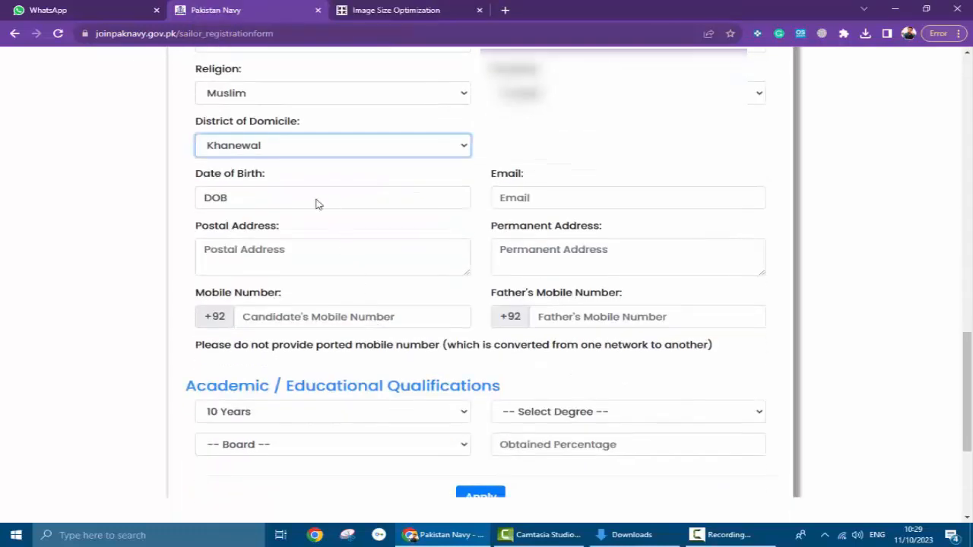
- Set date of birth to 20 June 2005, leave Email blank, and move to Postal Address
click(242, 202)
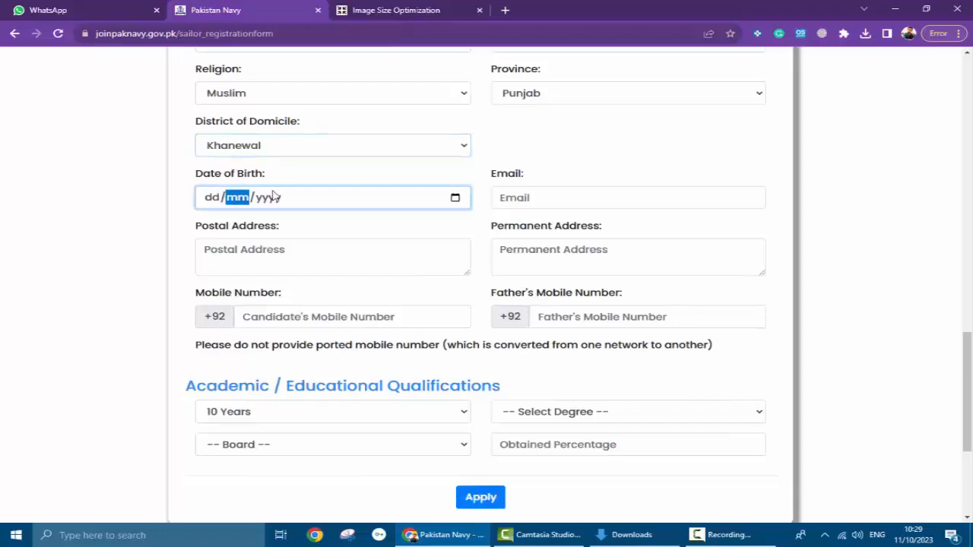
click(454, 198)
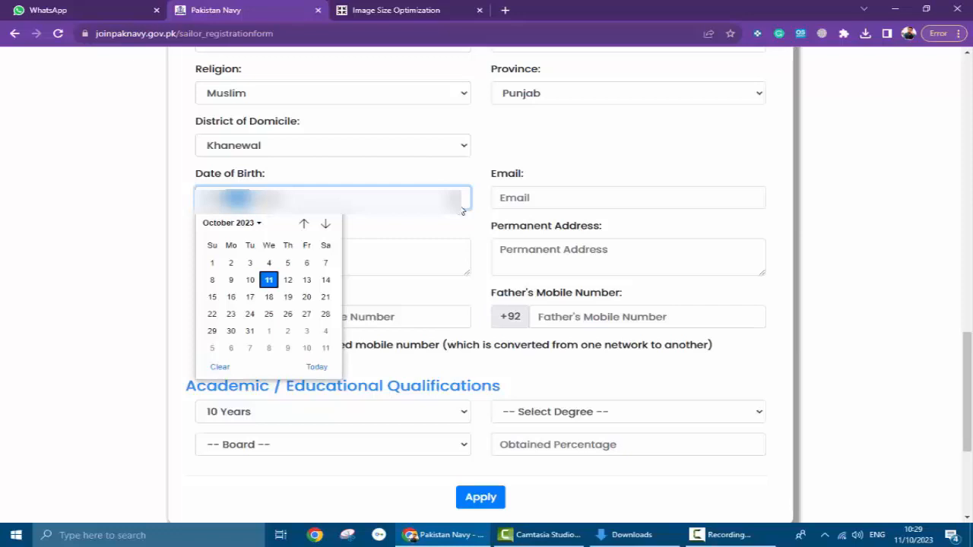
click(225, 224)
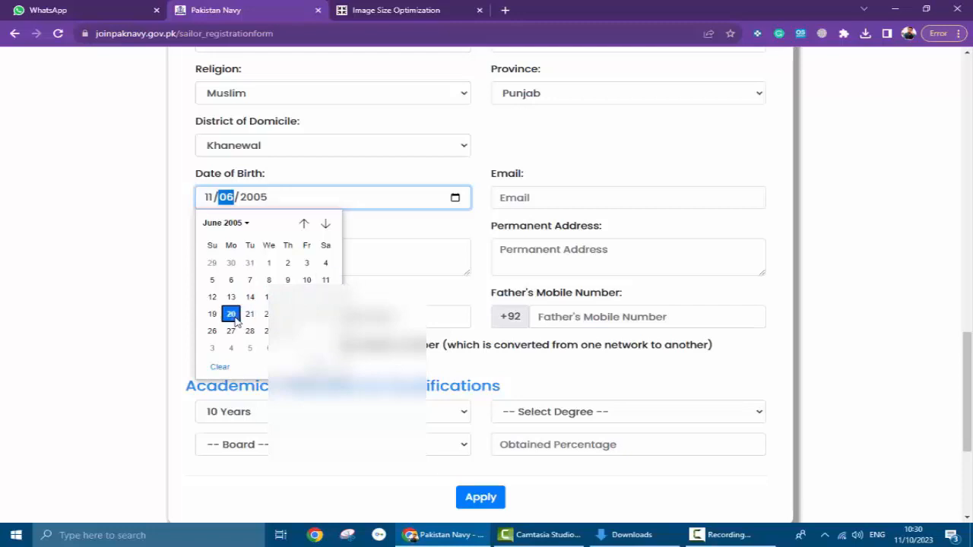
click(233, 318)
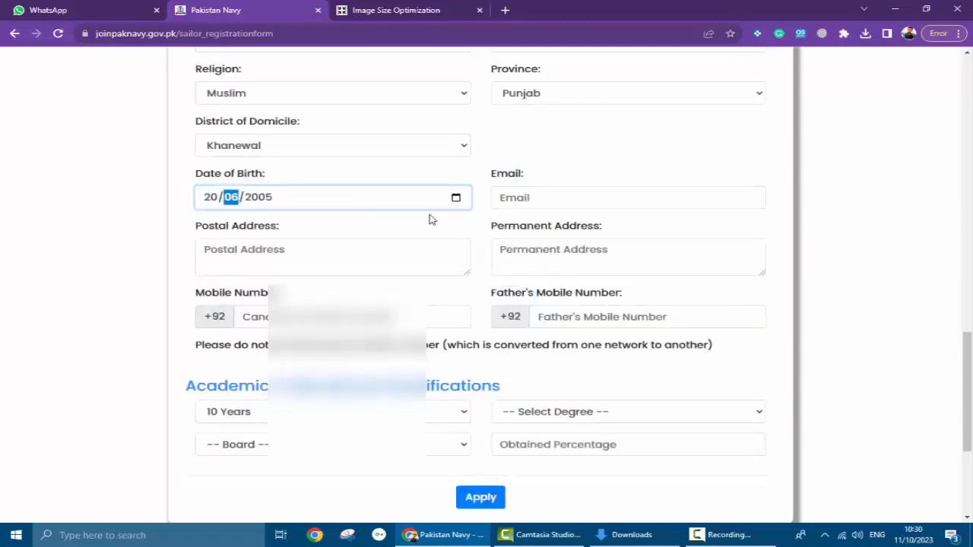
click(539, 197)
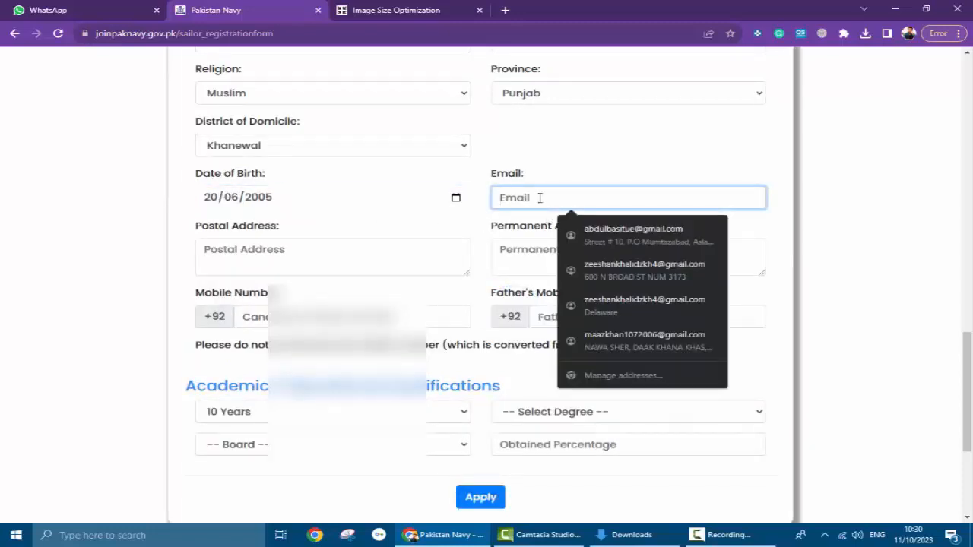
click(383, 258)
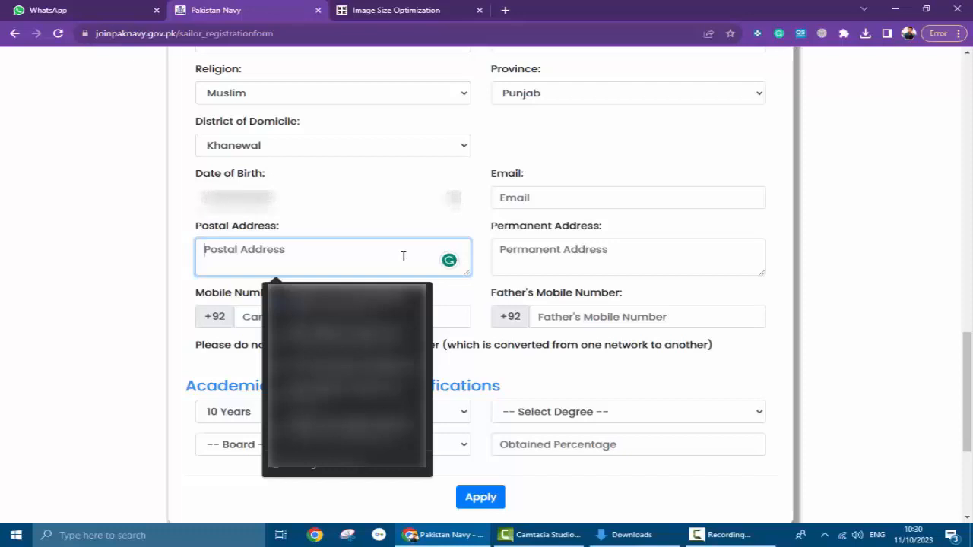
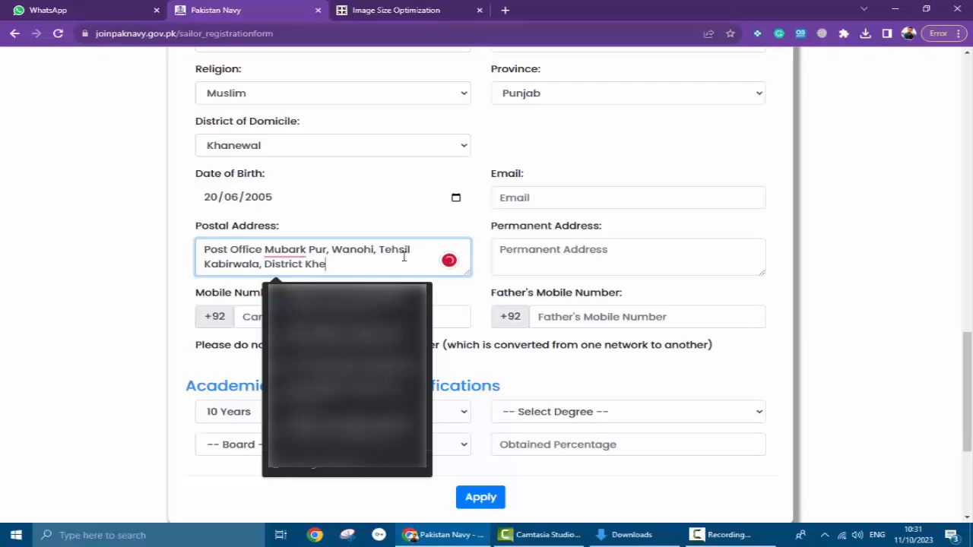
- Copy the full postal address and paste it into the Permanent Address field
drag(415, 265, 190, 262)
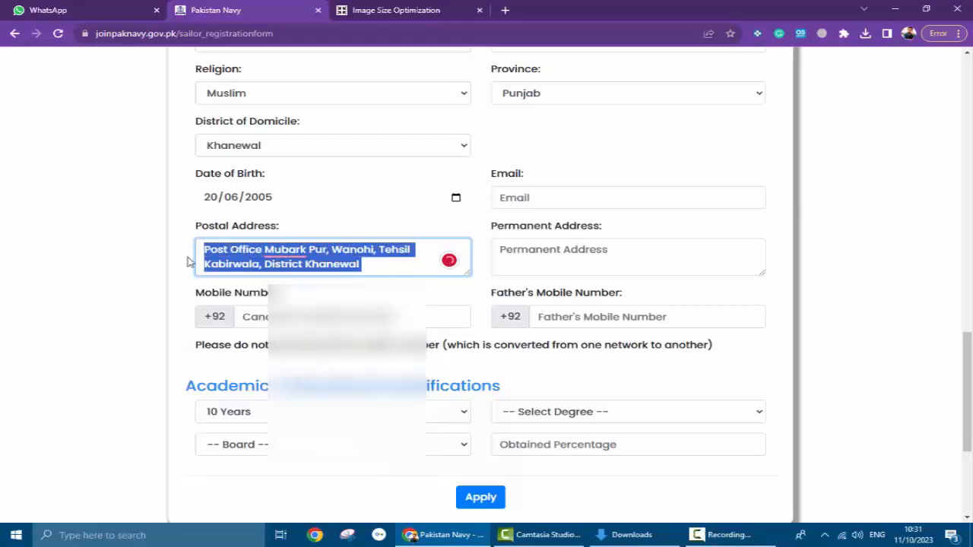
right_click(217, 258)
click(249, 297)
click(590, 247)
key(ctrl+v)
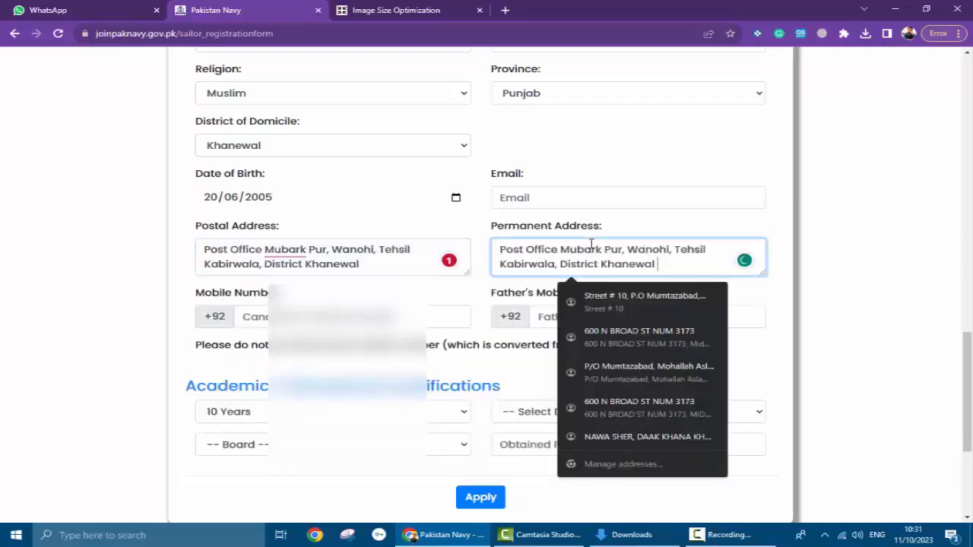
click(327, 316)
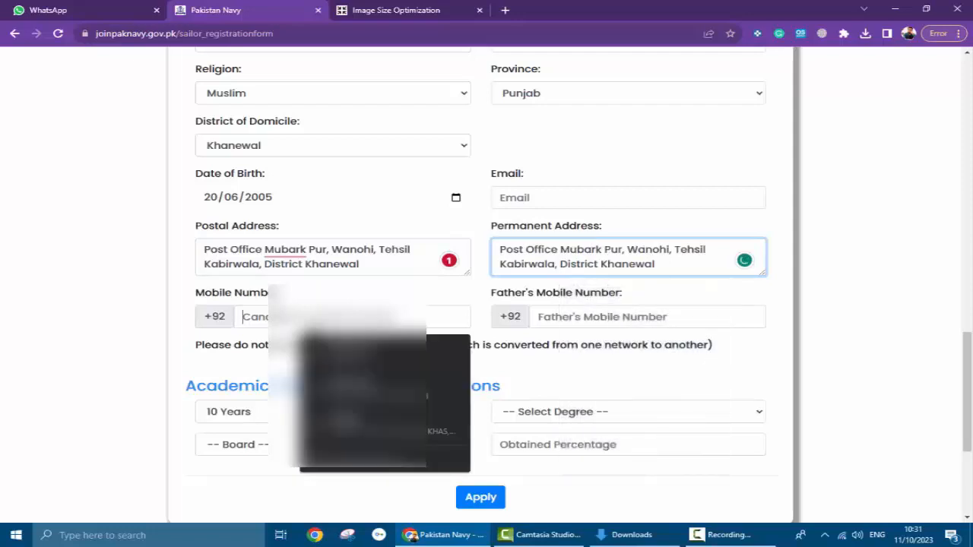
scroll(304, 306, down, 2)
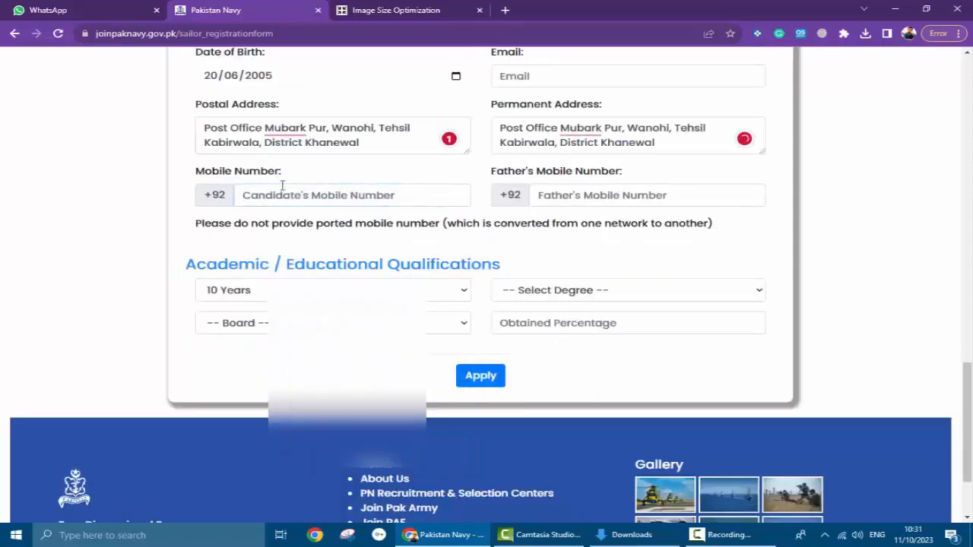
scroll(298, 214, up, 1)
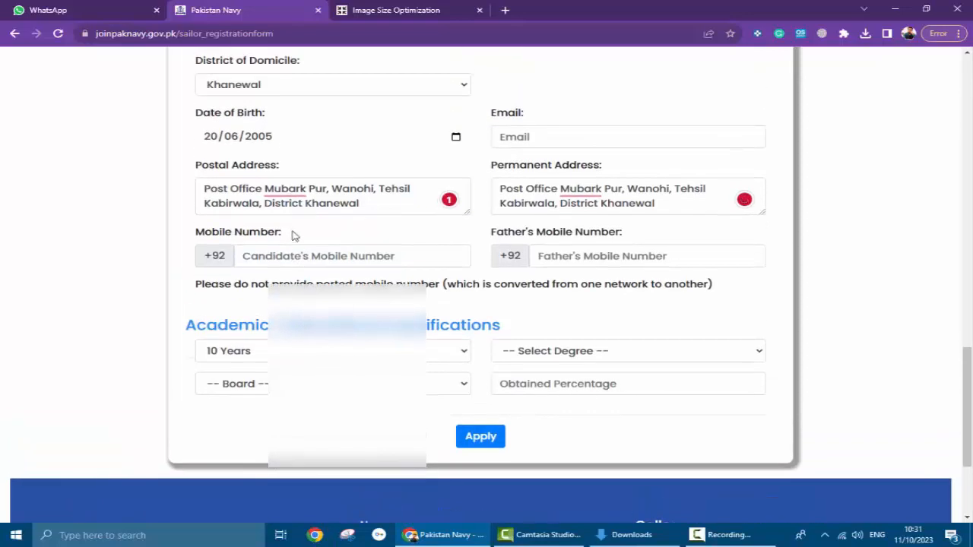
- Enter the candidate's mobile number without +92, correcting wrong digits, then start the father's mobile number
click(285, 257)
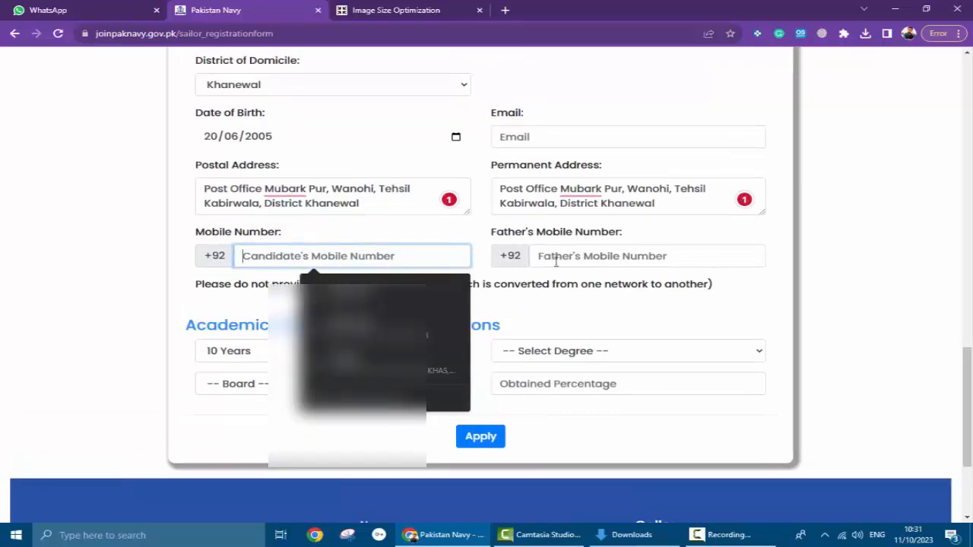
click(556, 261)
click(335, 261)
click(262, 261)
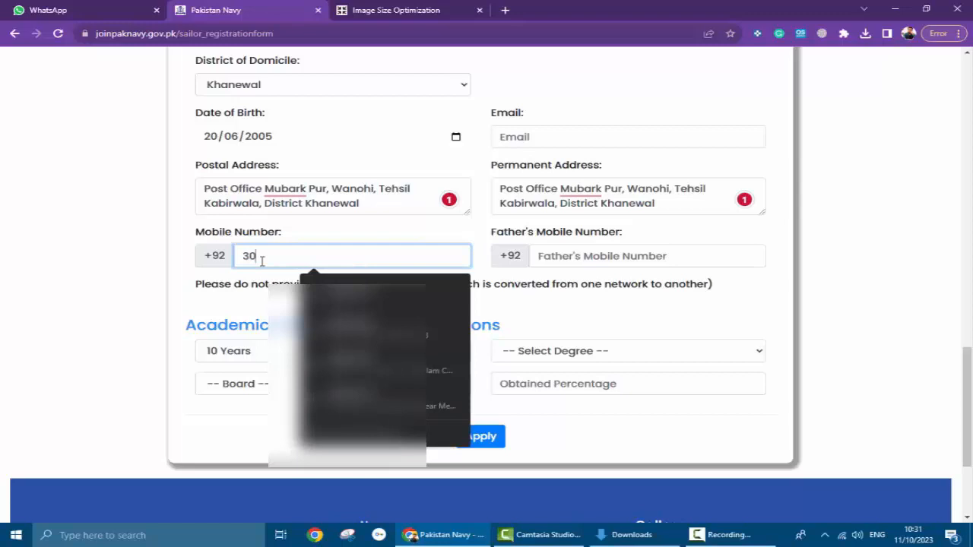
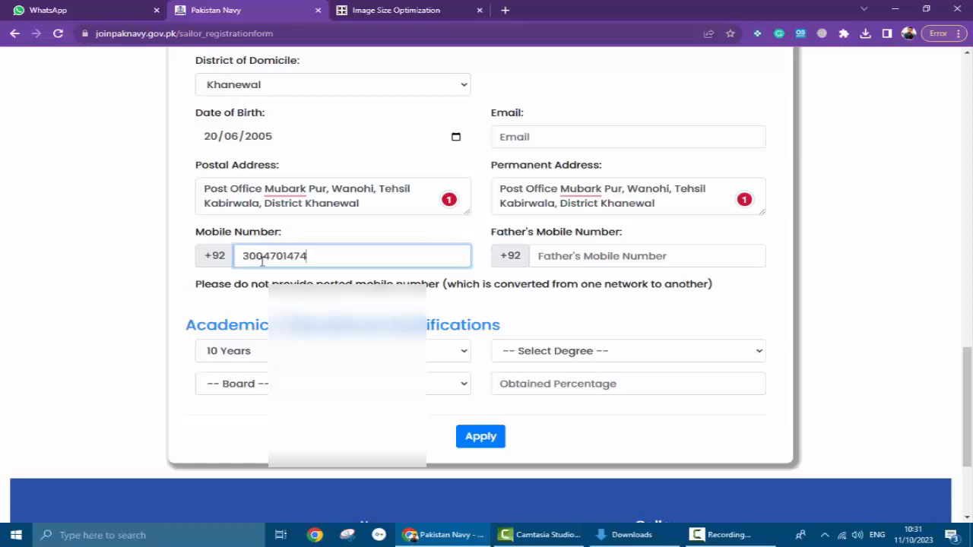
click(610, 256)
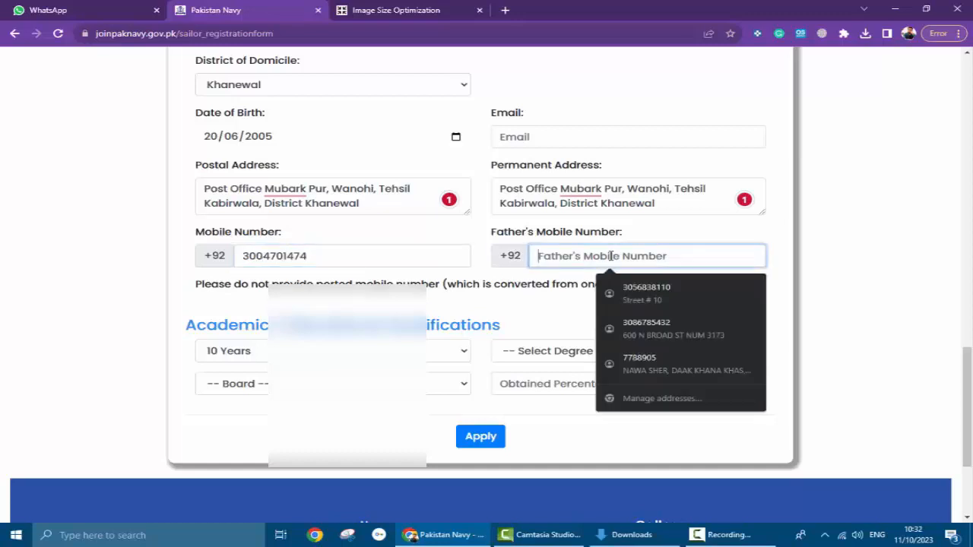
text(308)
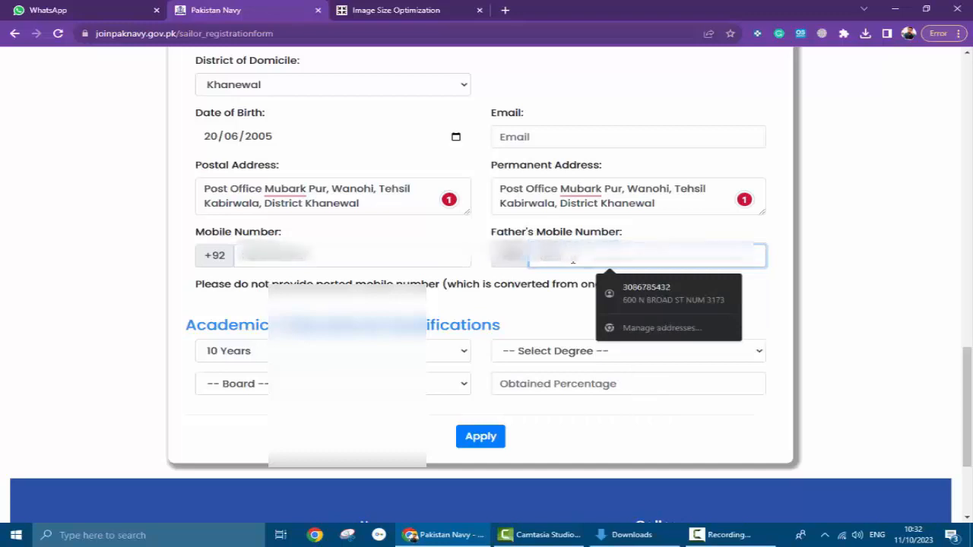
text(****)
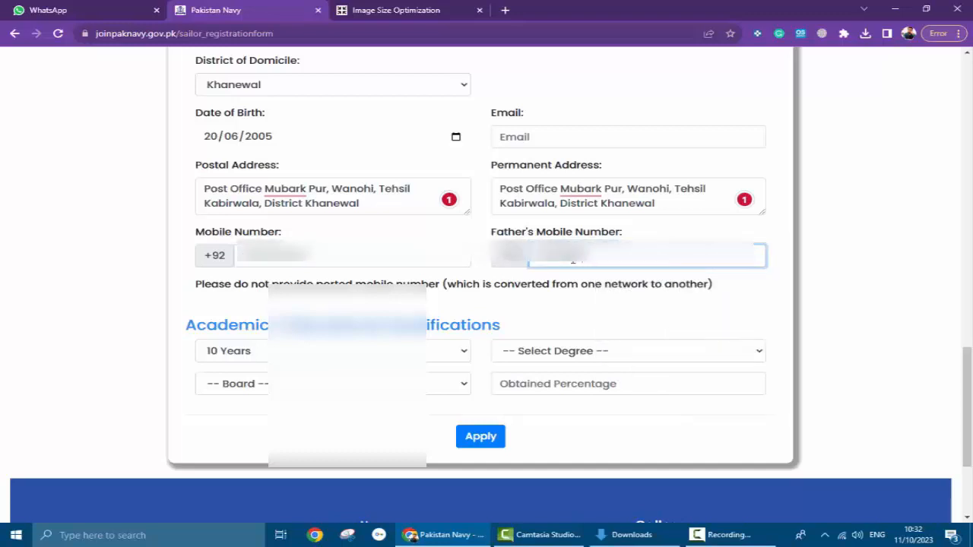
text(**)
- Set the qualification to Matric from Multan Board, entering 857 as obtained percentage
click(544, 354)
click(532, 387)
click(319, 384)
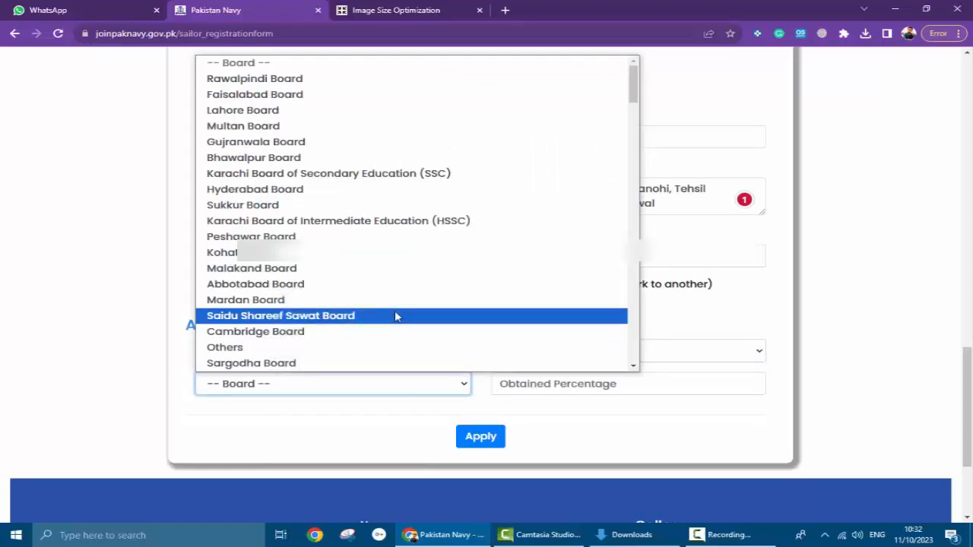
key(m)
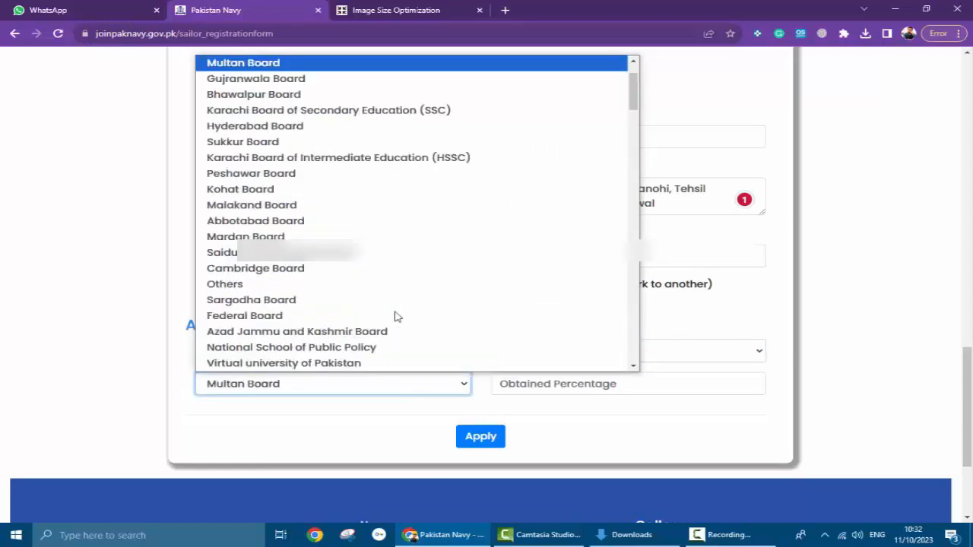
click(468, 67)
click(622, 386)
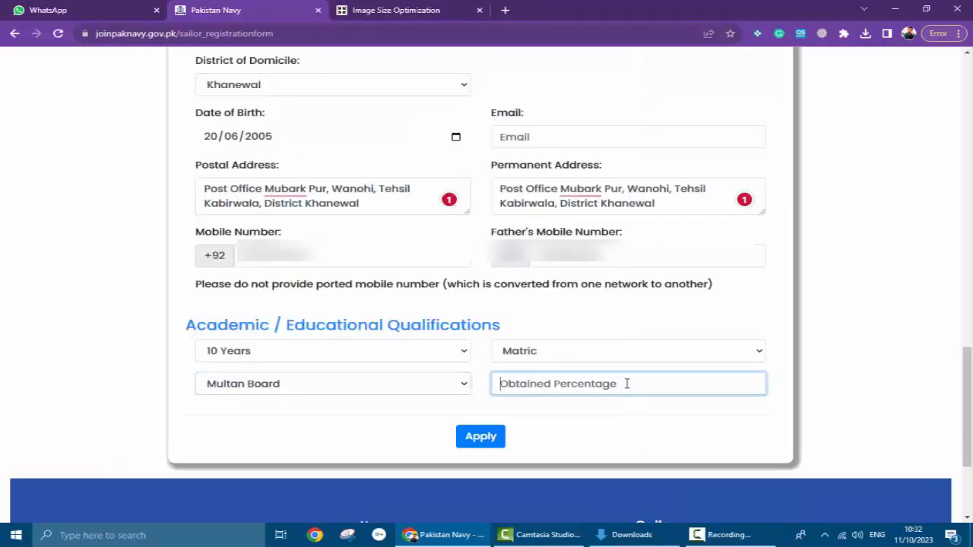
text(857)
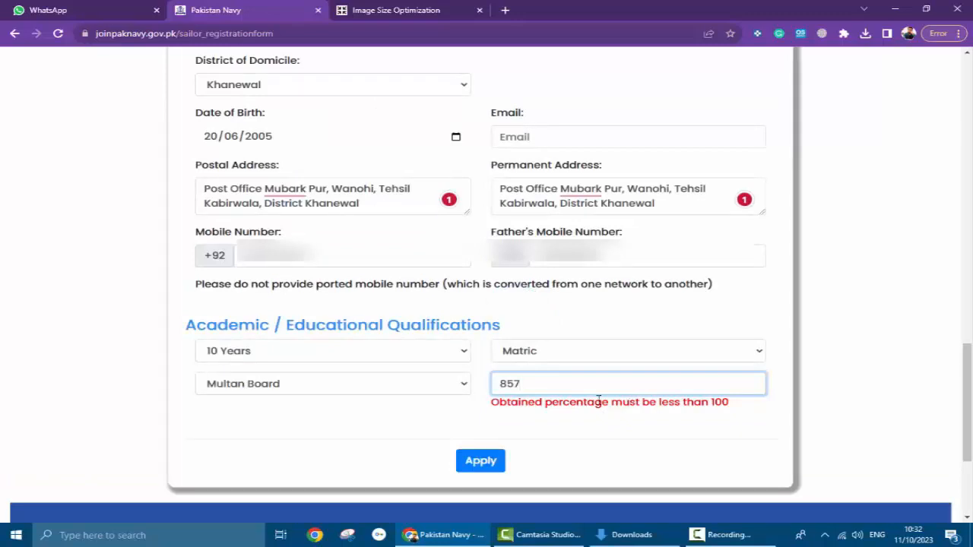
- Keep Matric as the degree and correct the obtained percentage from 857 to 78
click(534, 412)
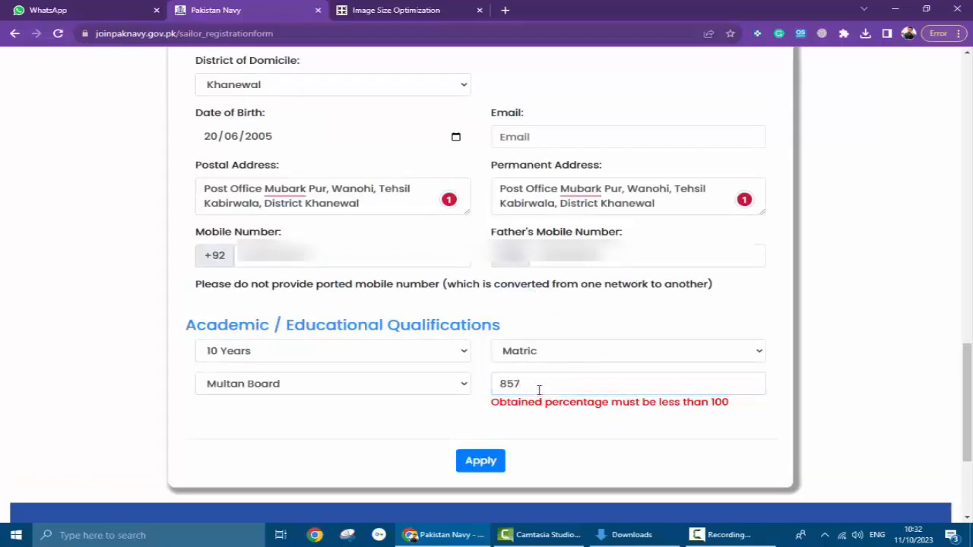
click(541, 356)
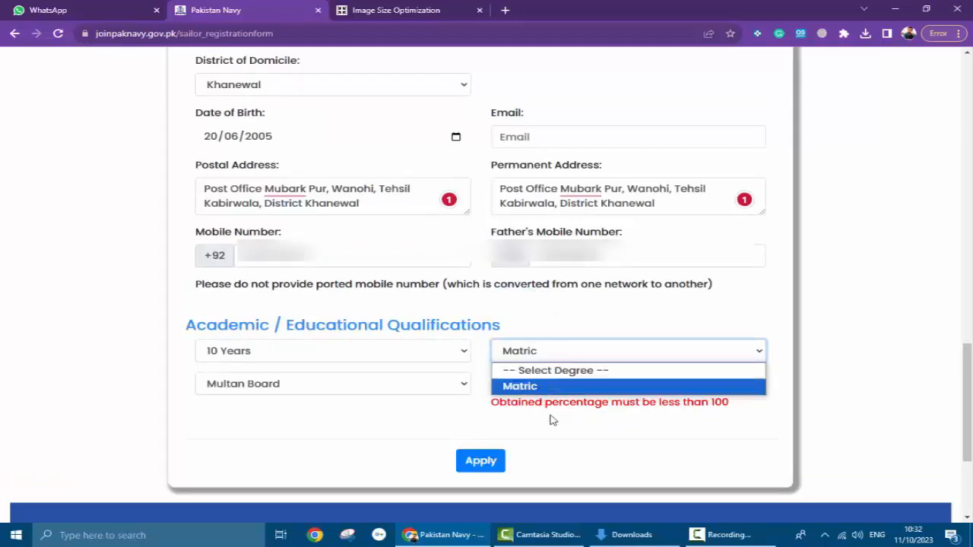
click(541, 388)
click(539, 386)
key(BackSpace)
key(BackSpace)
key(BackSpace)
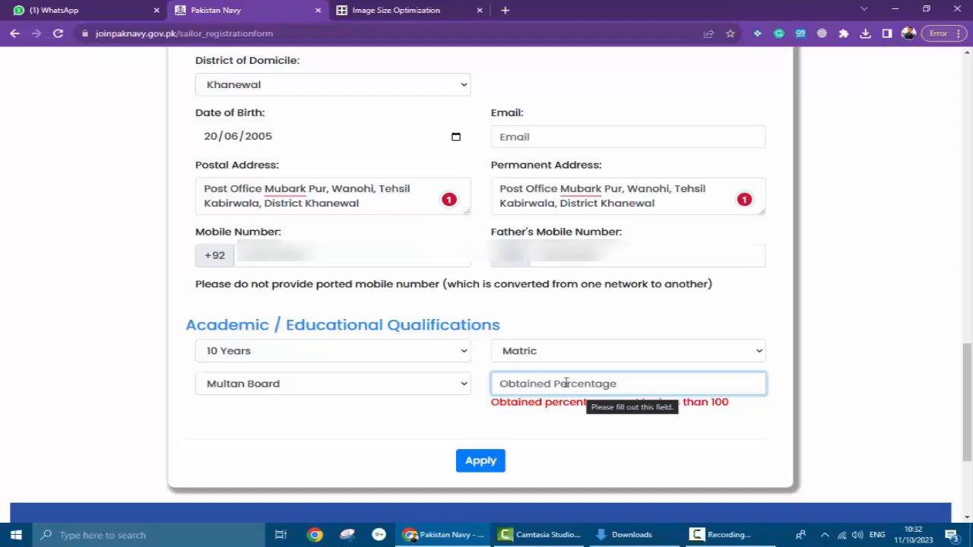
text(78)
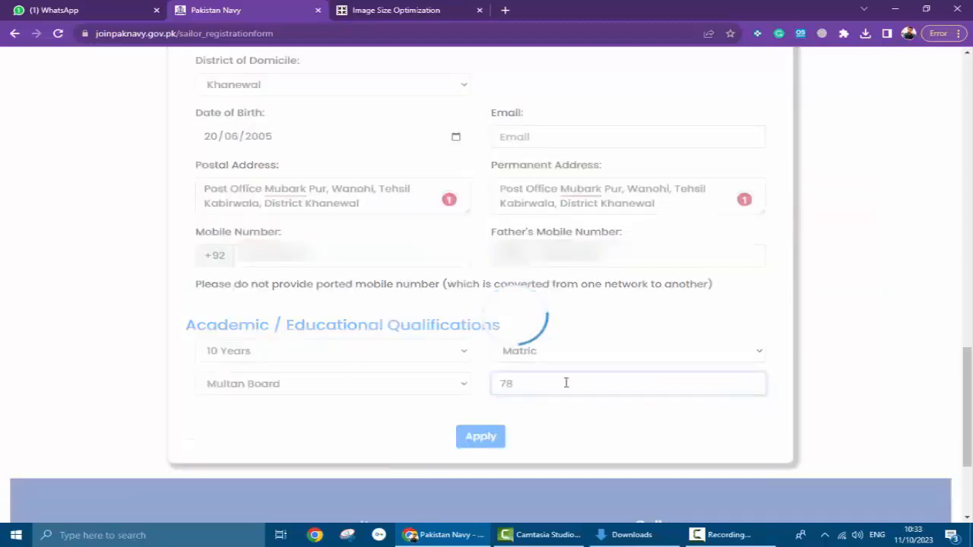
- Review the whole form and click Apply, which flags the blank Email field
scroll(458, 386, down, 1)
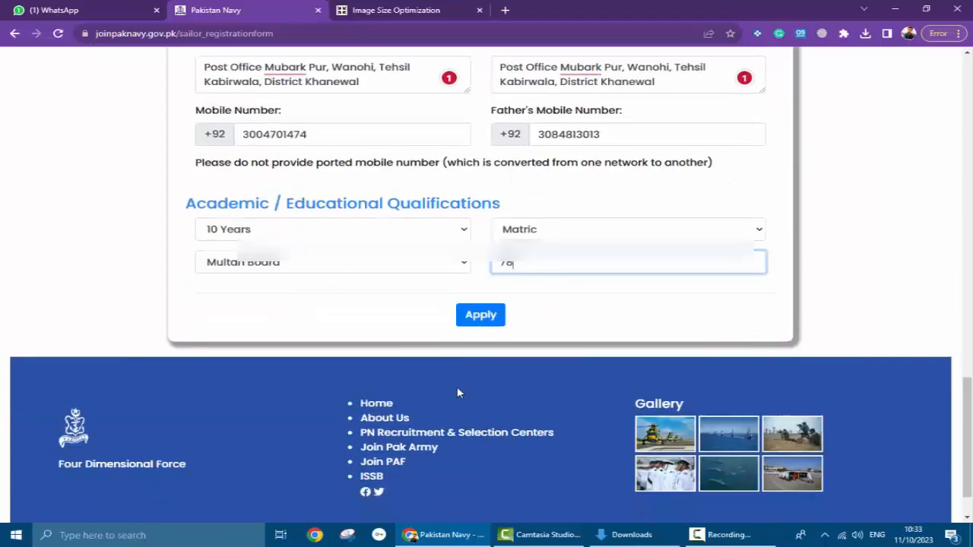
scroll(458, 386, up, 5)
scroll(458, 386, up, 4)
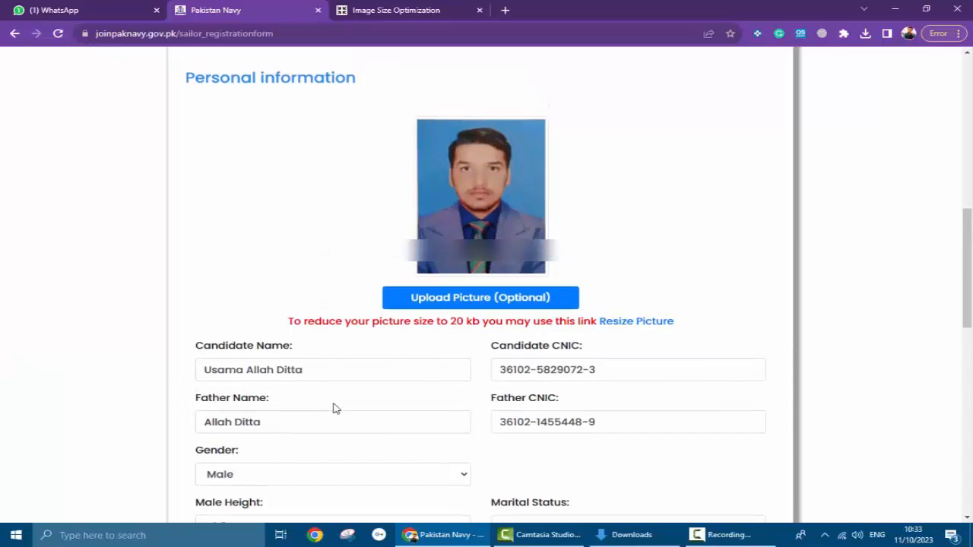
scroll(332, 406, down, 2)
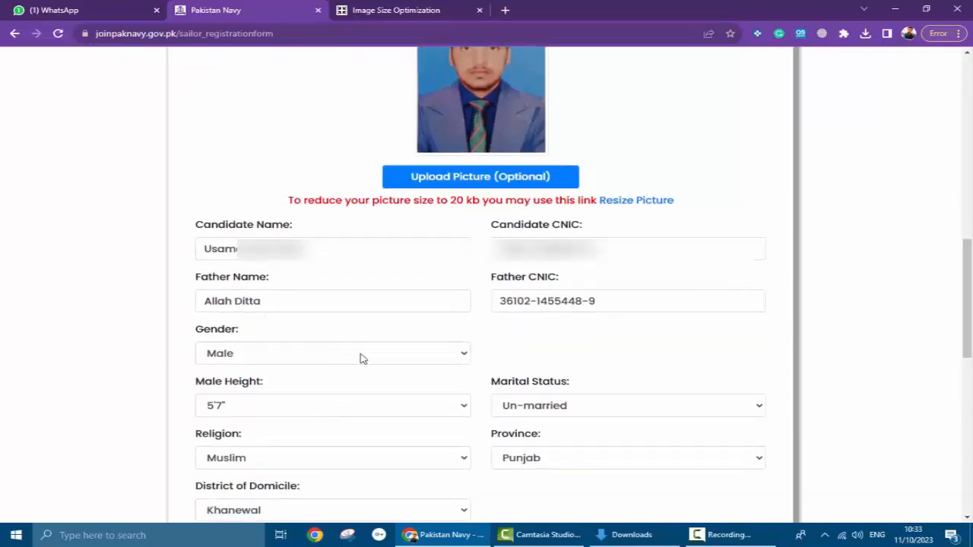
scroll(362, 358, down, 2)
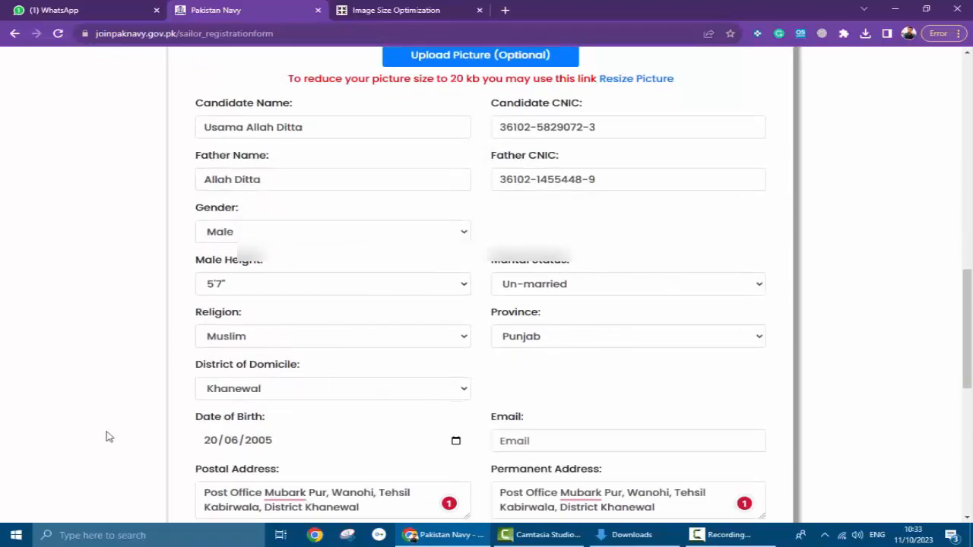
scroll(349, 436, down, 2)
scroll(386, 381, down, 5)
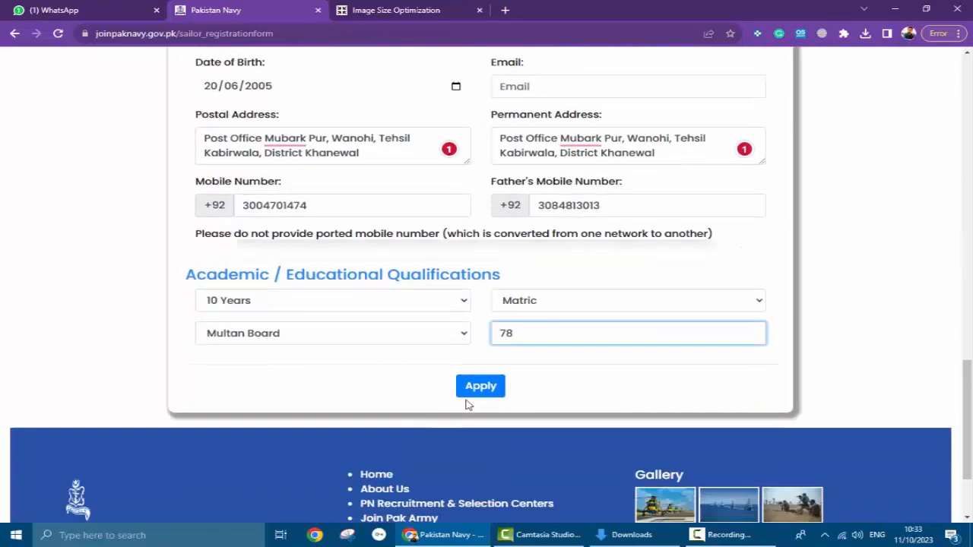
click(477, 317)
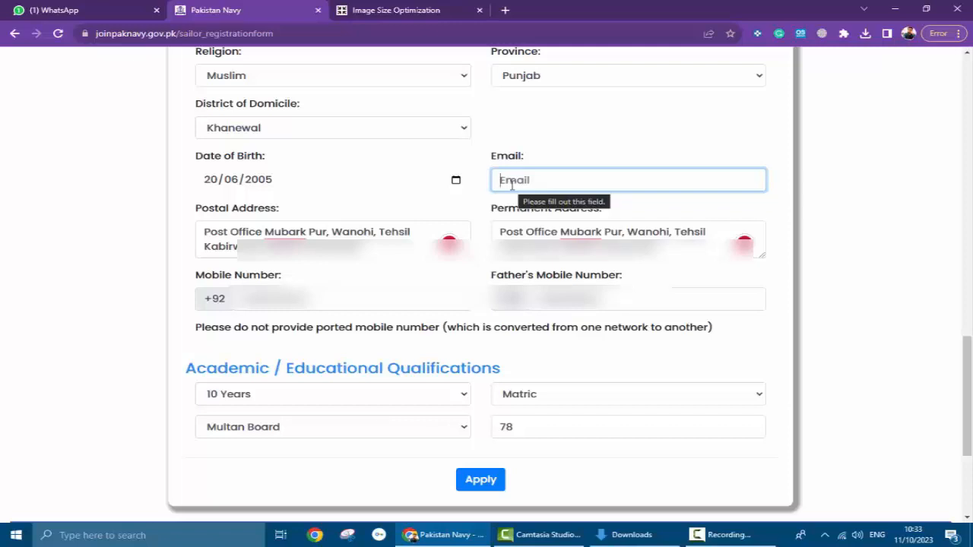
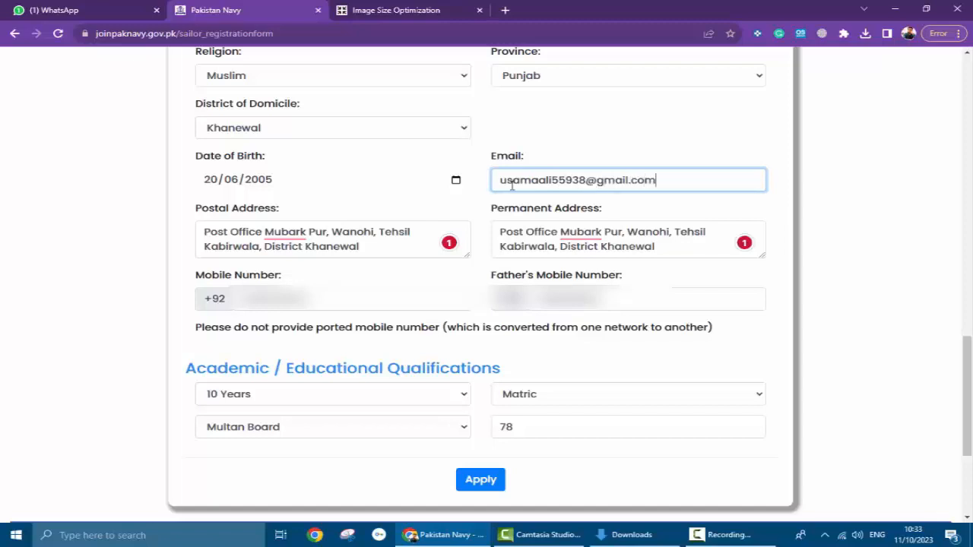
- Enter the candidate's e-mail address and apply again to get the Provisional Registration Slip
click(478, 480)
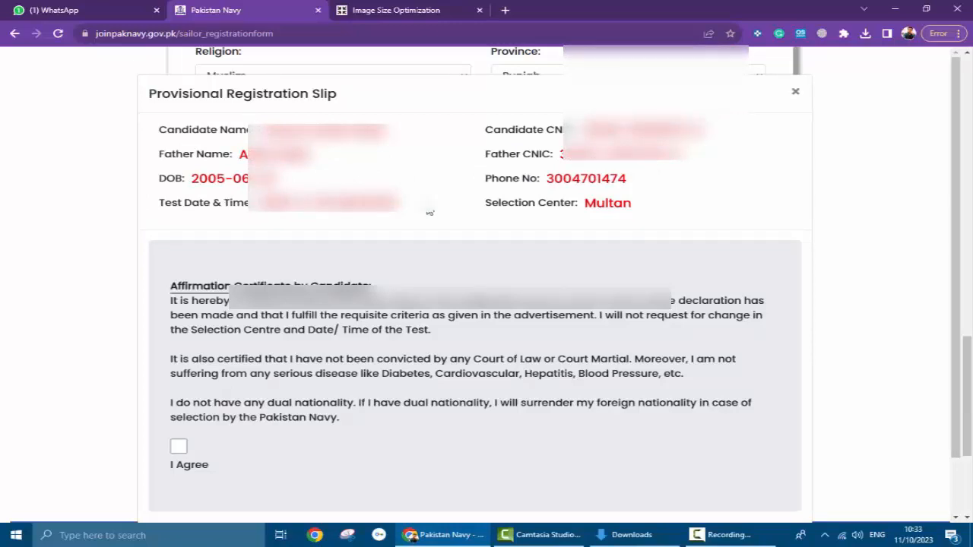
- Tick I Agree on the affirmation certificate and submit the registration
click(179, 447)
scroll(299, 443, down, 1)
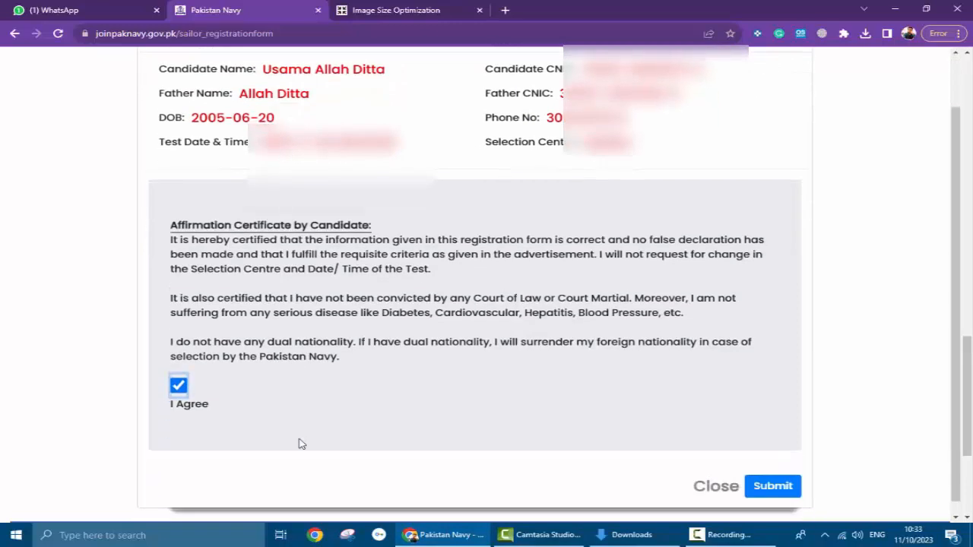
scroll(301, 443, up, 1)
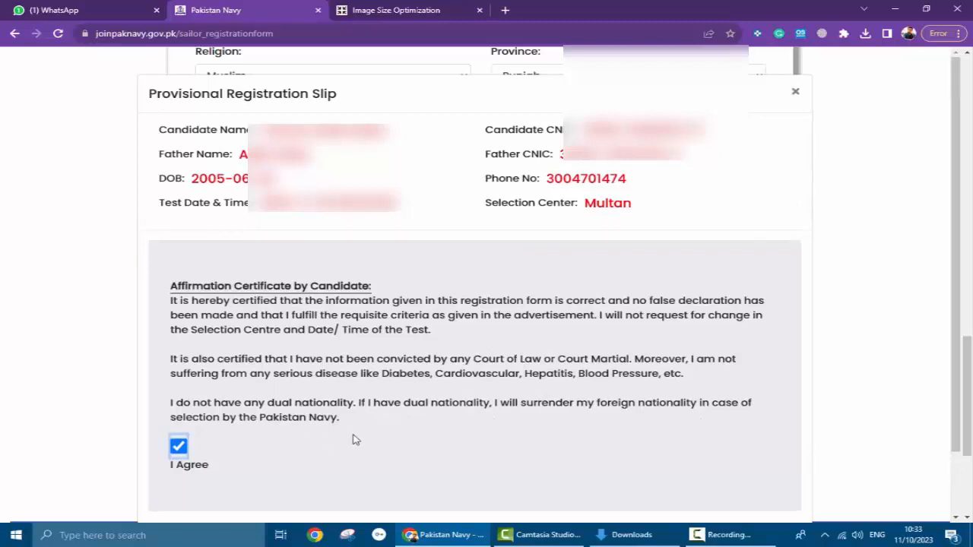
scroll(458, 449, down, 1)
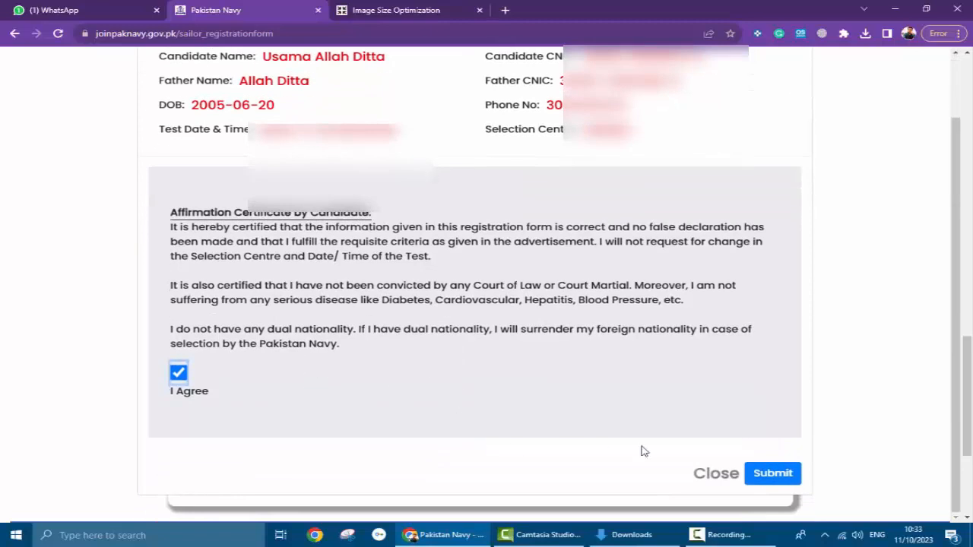
click(783, 478)
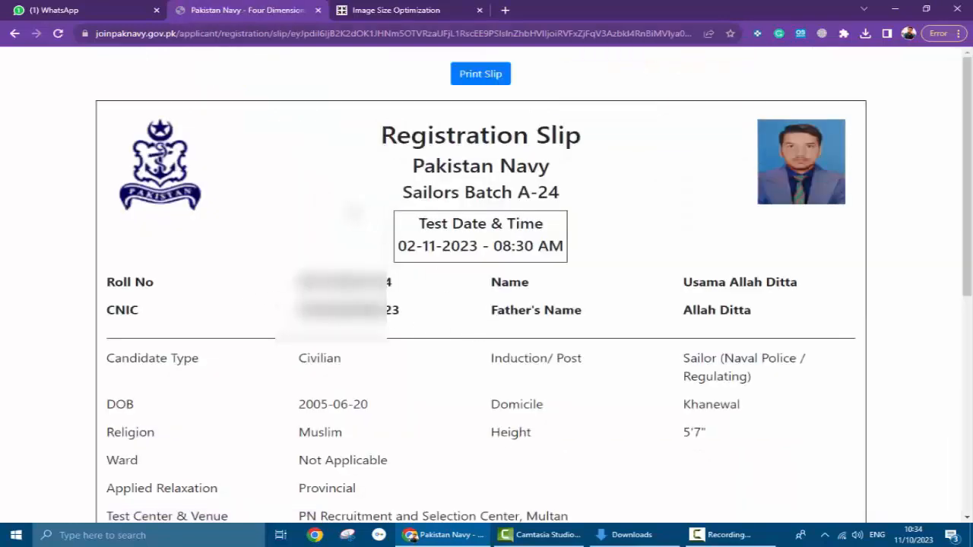
- Review the Sailors Batch A-24 Registration Slip, then open its Print Slip preview
scroll(484, 266, down, 3)
scroll(487, 267, up, 3)
scroll(508, 289, down, 1)
scroll(474, 348, down, 5)
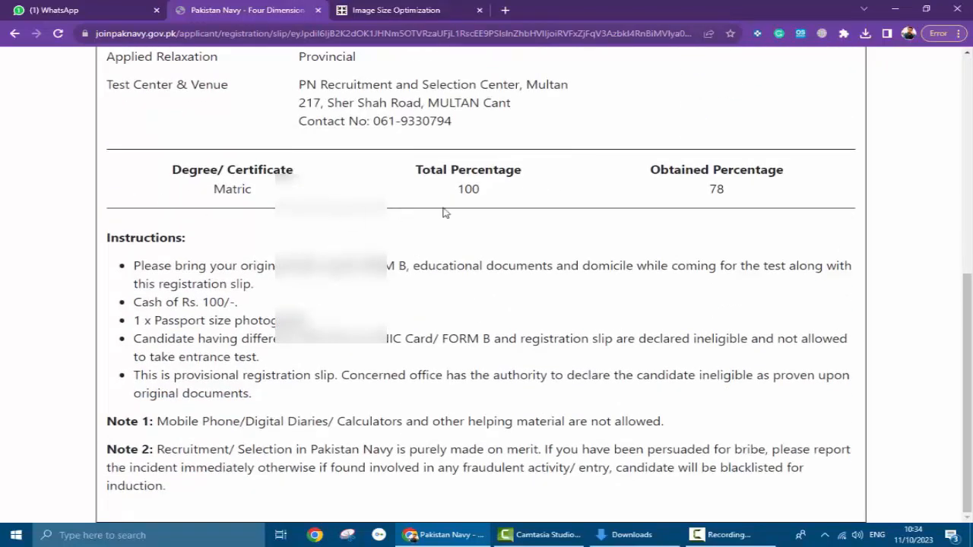
scroll(264, 418, up, 4)
scroll(266, 419, up, 2)
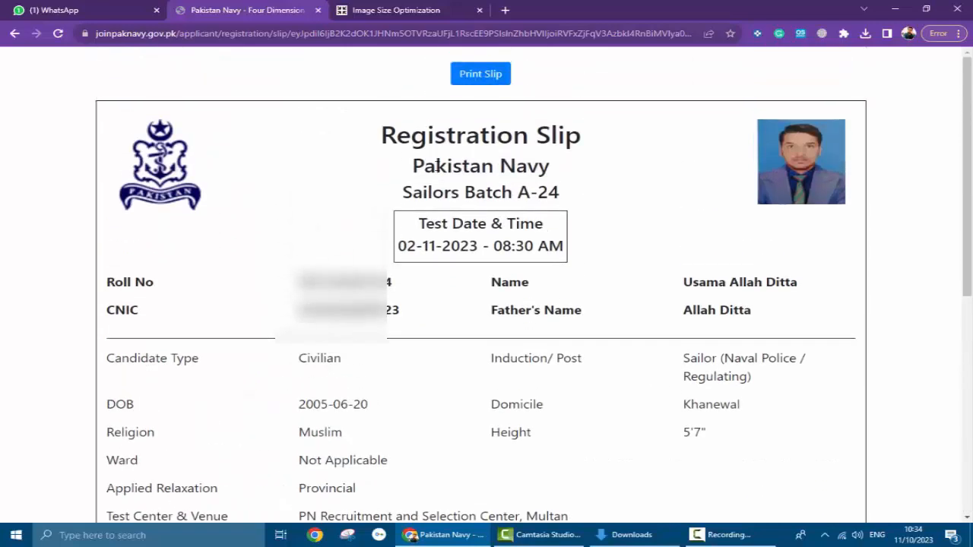
click(480, 73)
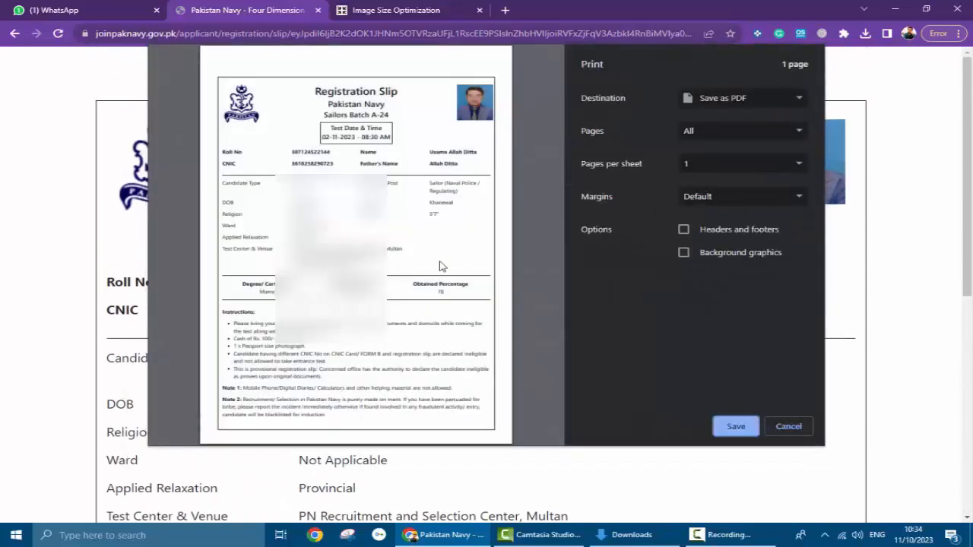
- Print one copy of the slip on the HP6DA563 printer instead of Save as PDF
click(772, 99)
click(769, 114)
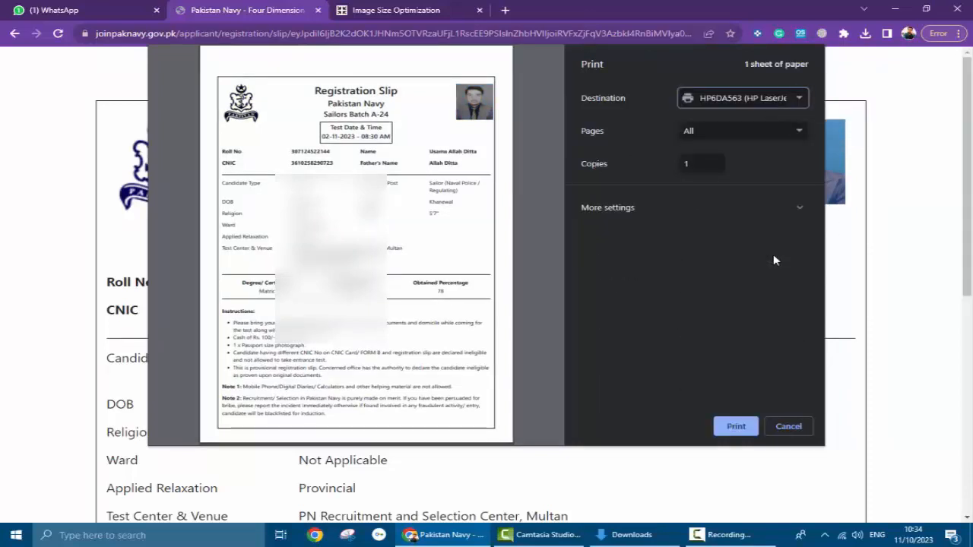
click(734, 431)
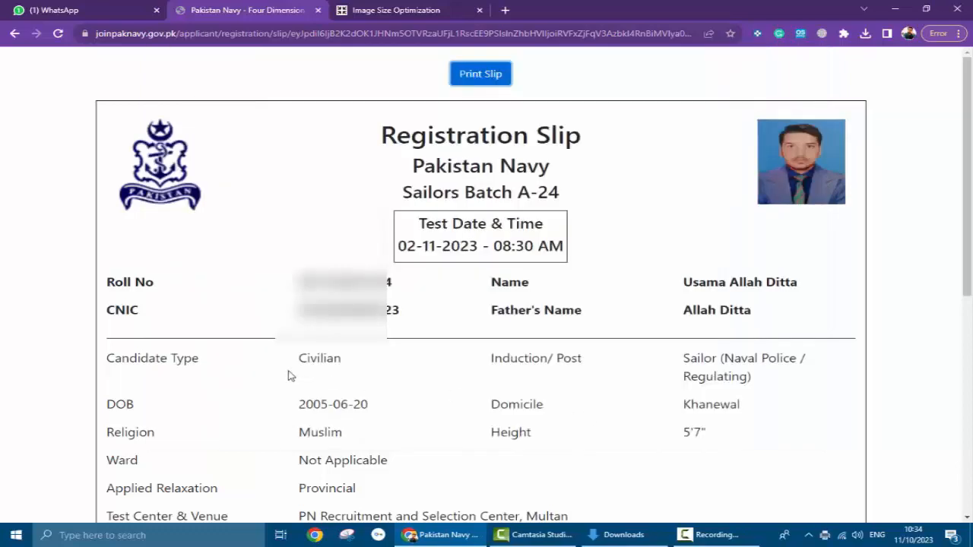